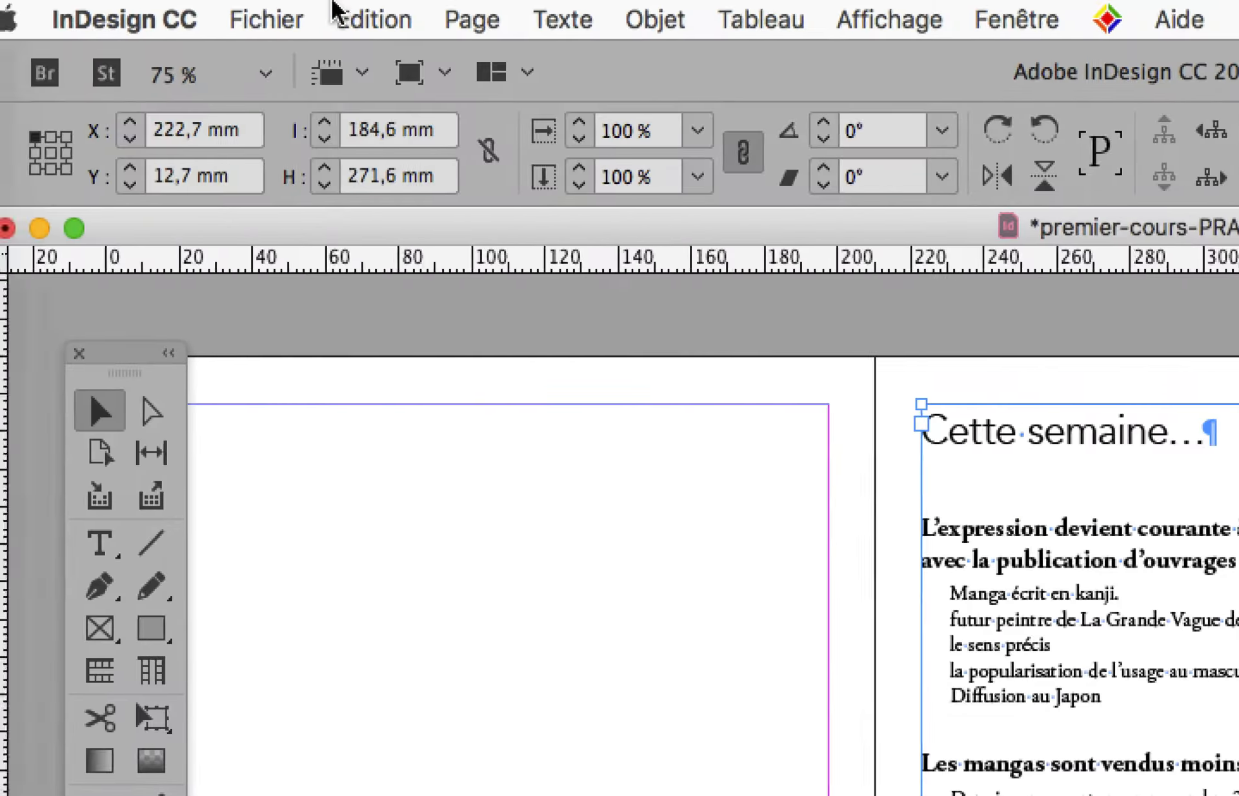
Step: Update the "Cette semaine…" table of contents on page 39 and dismiss the notice
{"action": "left_click", "coordinate": [393, 13]}
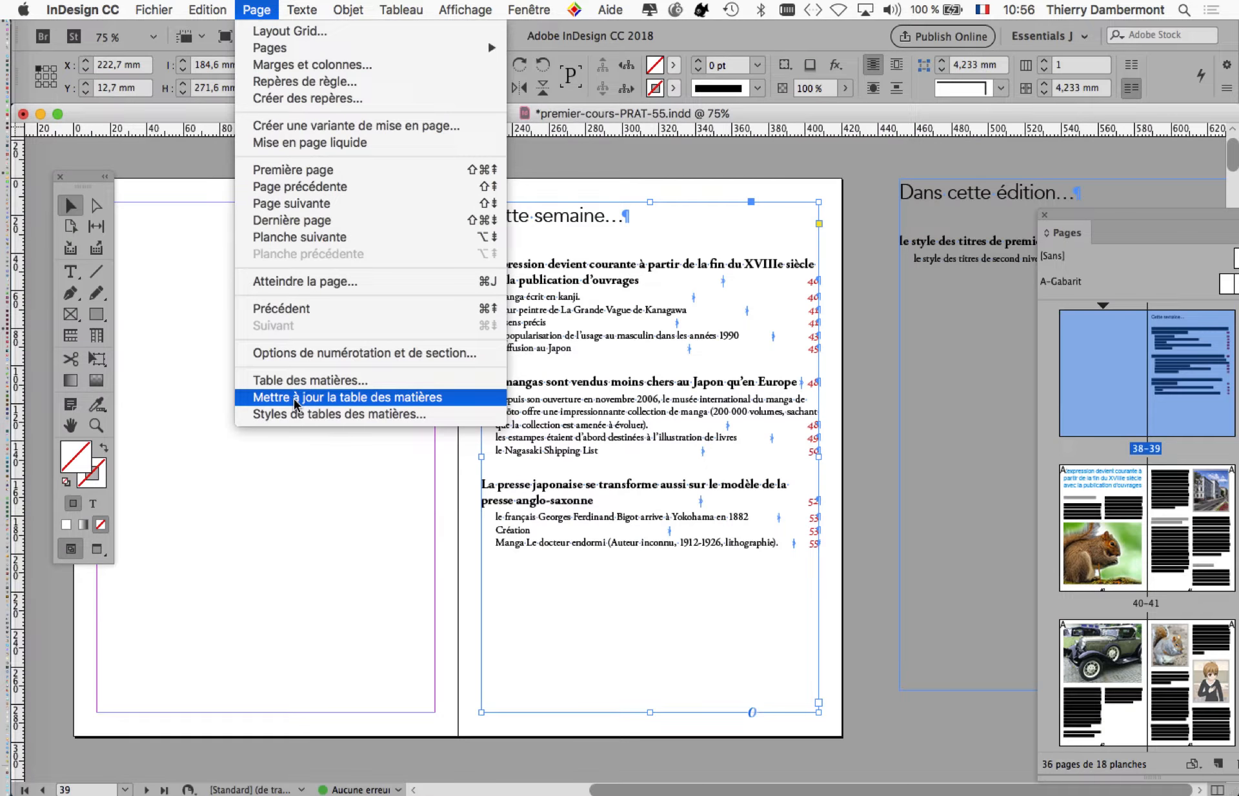
{"action": "left_click", "coordinate": [406, 269]}
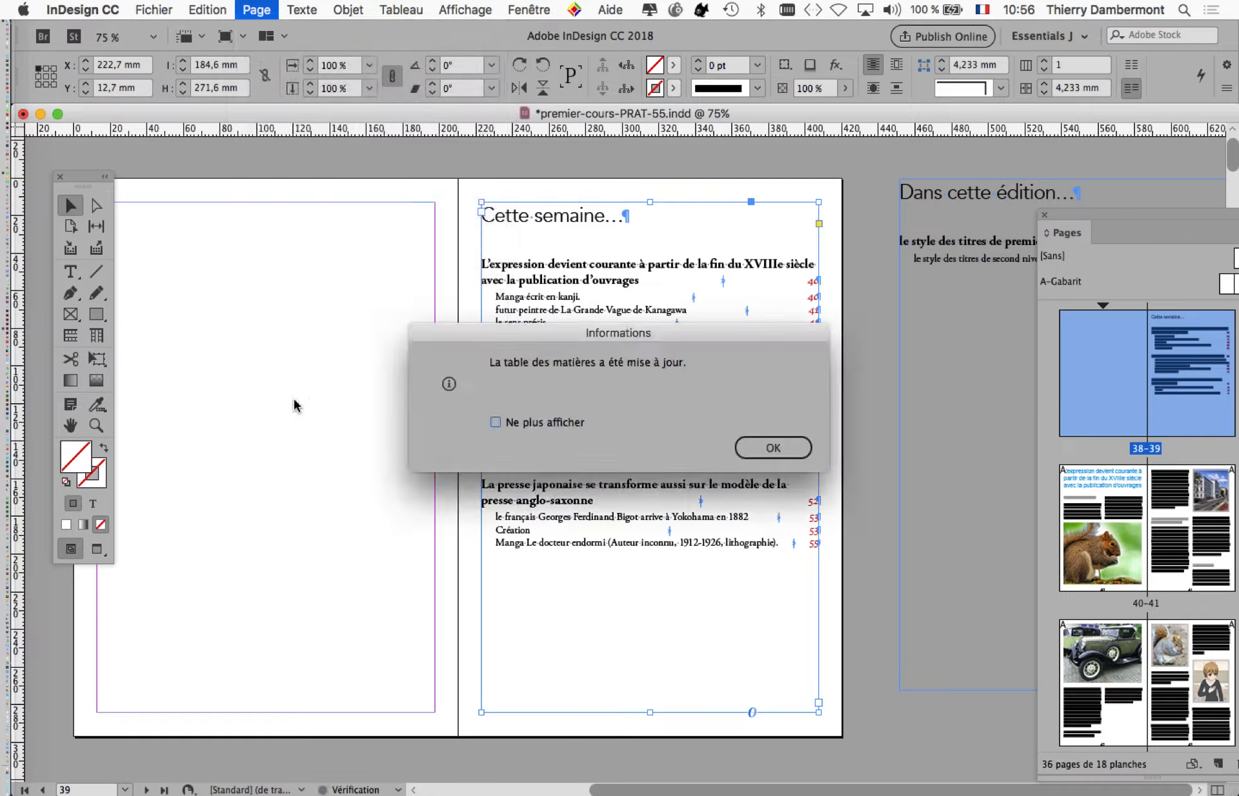
{"action": "left_click", "coordinate": [793, 451]}
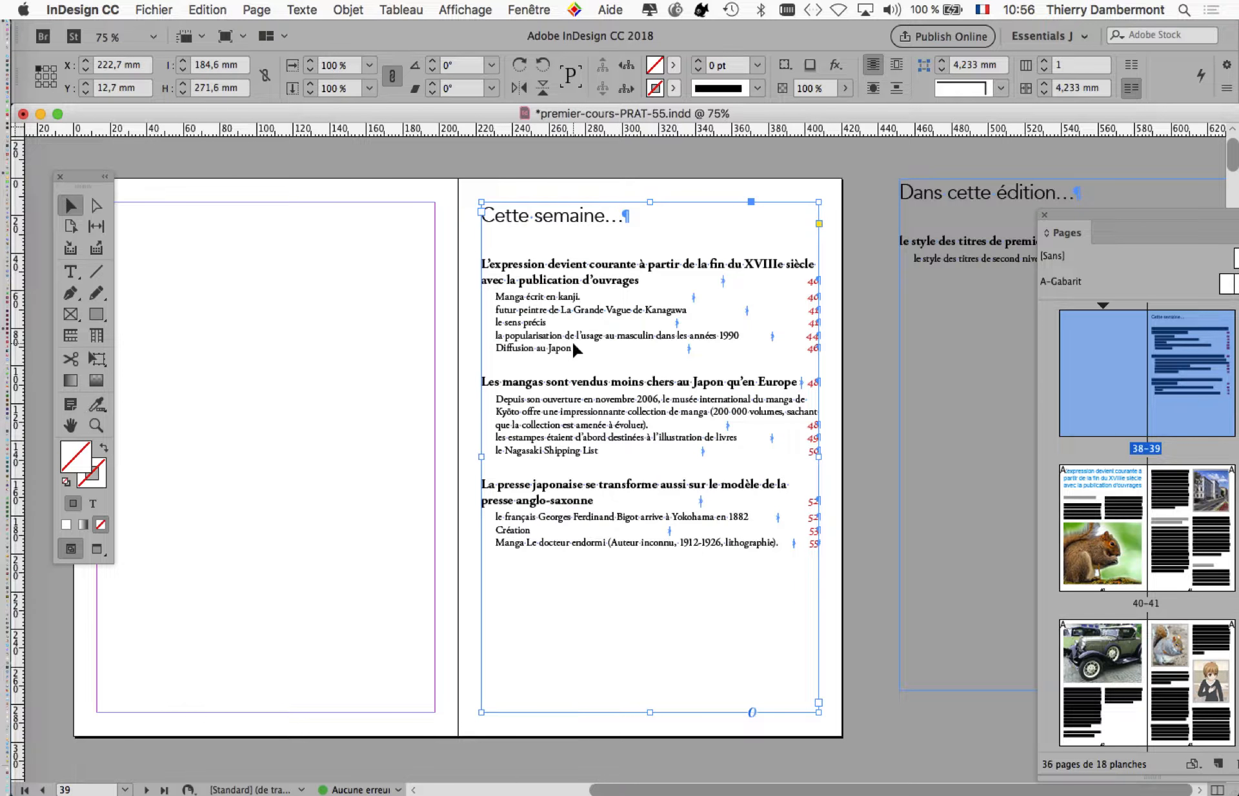
Step: Examine the wording of the table of contents entries and the matching headings on the article pages from page 40 onward
{"action": "scroll", "coordinate": [576, 348], "scroll_direction": "up", "scroll_amount": 4}
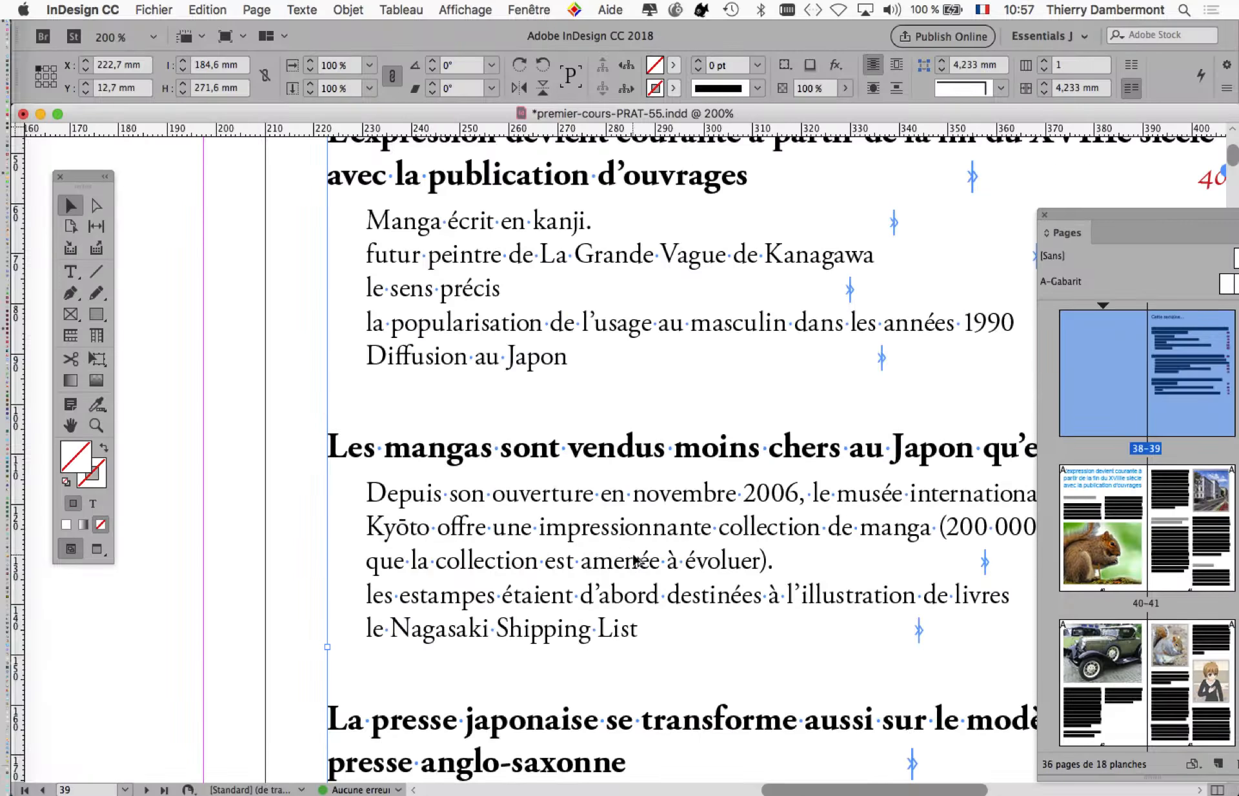
{"action": "scroll", "coordinate": [634, 560], "scroll_direction": "down", "scroll_amount": 2}
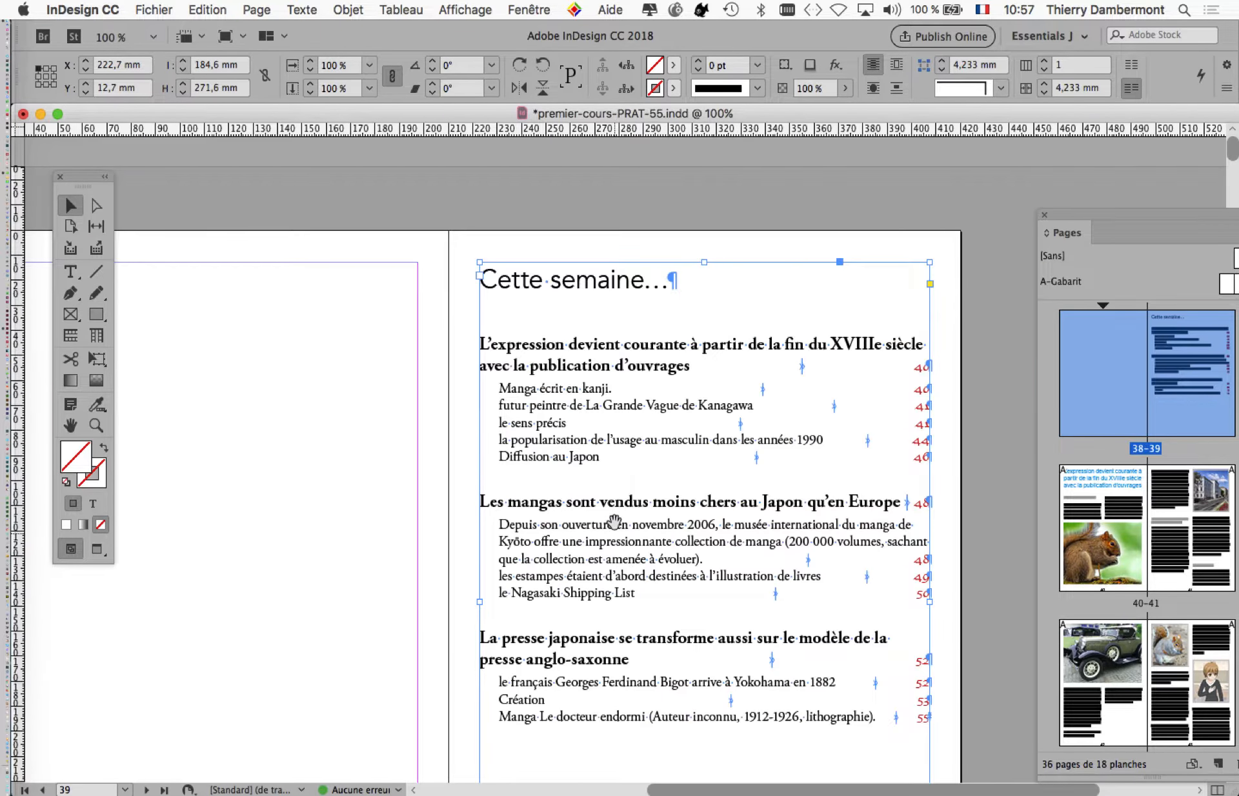
{"action": "left_click_drag", "start_coordinate": [615, 522], "coordinate": [528, 384]}
{"action": "scroll", "coordinate": [524, 493], "scroll_direction": "down", "scroll_amount": 10}
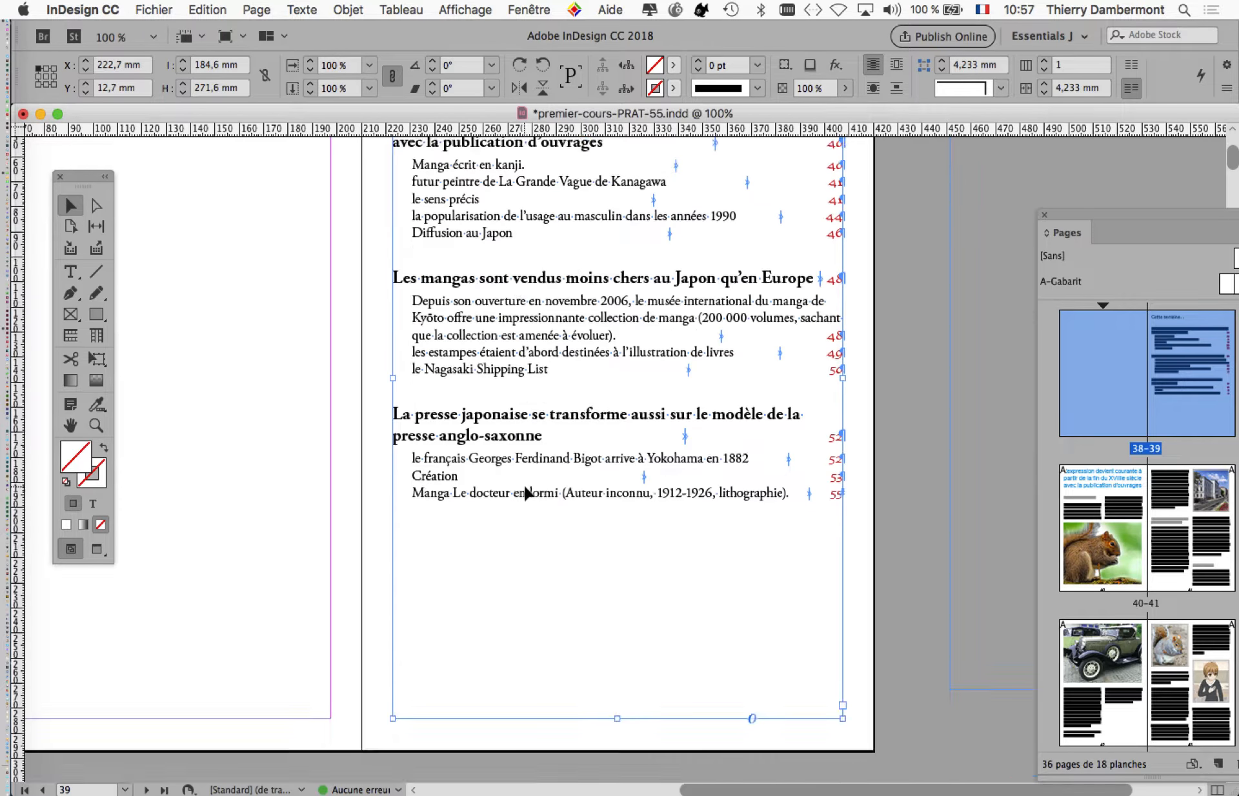
{"action": "scroll", "coordinate": [456, 379], "scroll_direction": "down", "scroll_amount": 1}
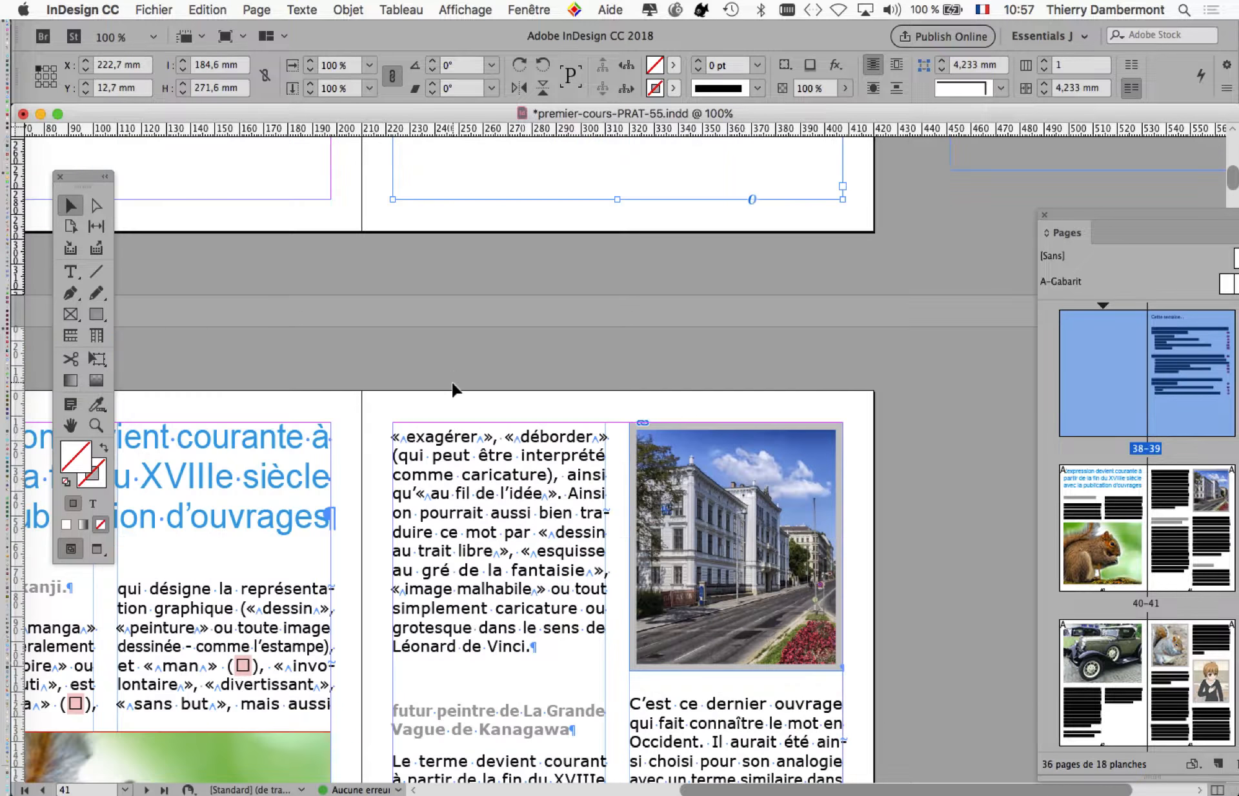
{"action": "scroll", "coordinate": [611, 319], "scroll_direction": "down", "scroll_amount": 10}
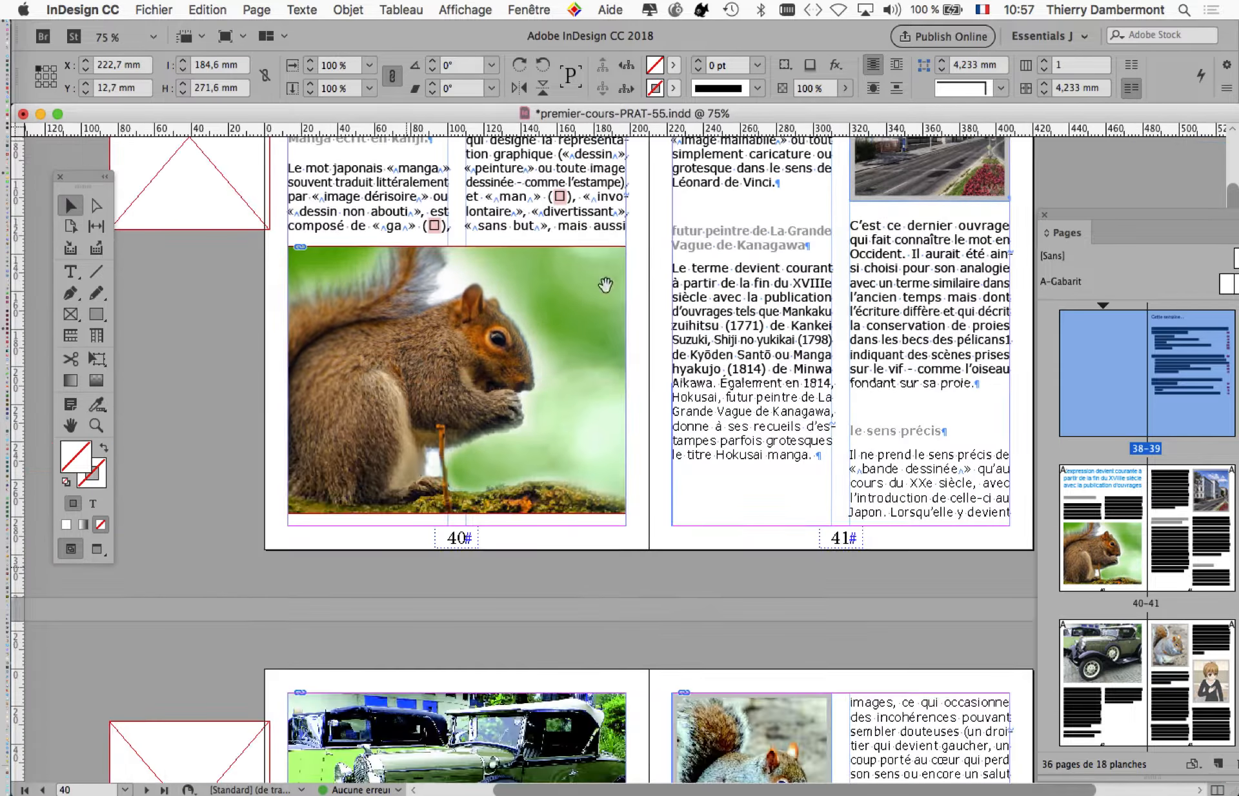
{"action": "scroll", "coordinate": [617, 323], "scroll_direction": "down", "scroll_amount": 20}
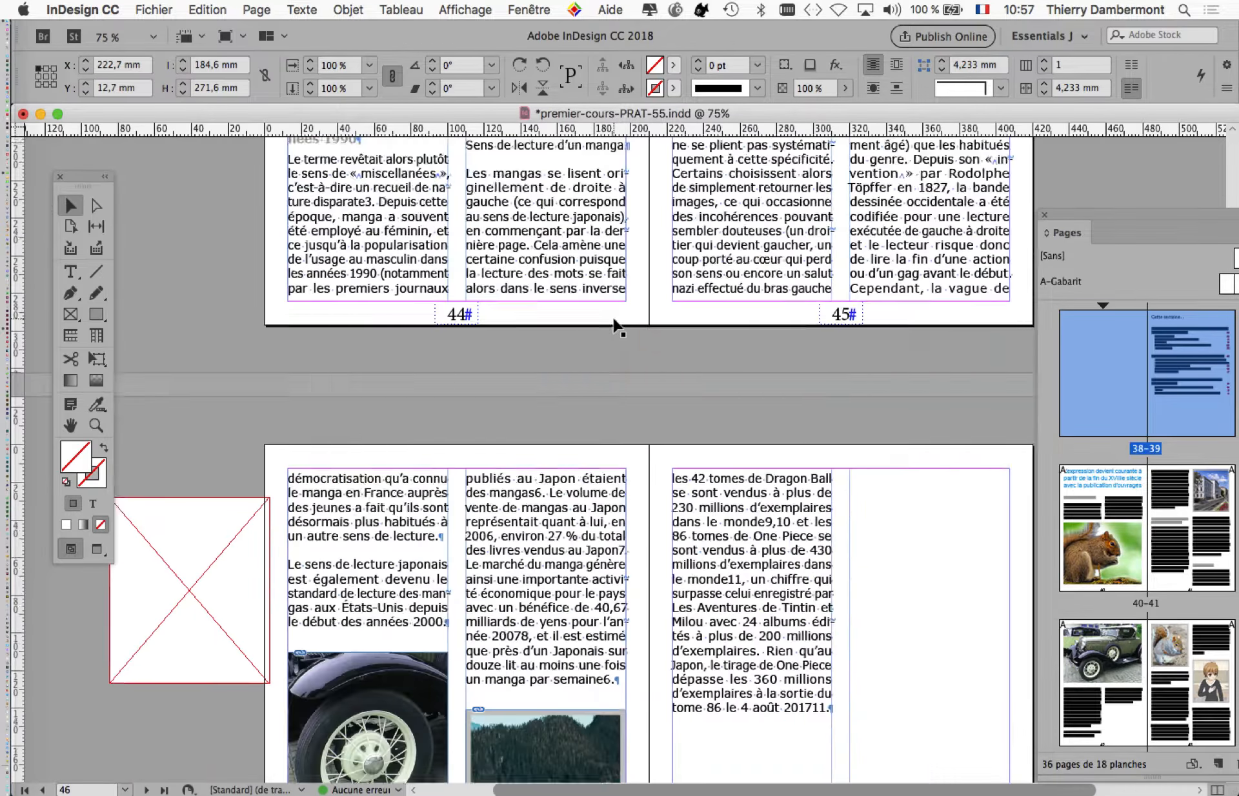
{"action": "scroll", "coordinate": [617, 326], "scroll_direction": "down", "scroll_amount": 10}
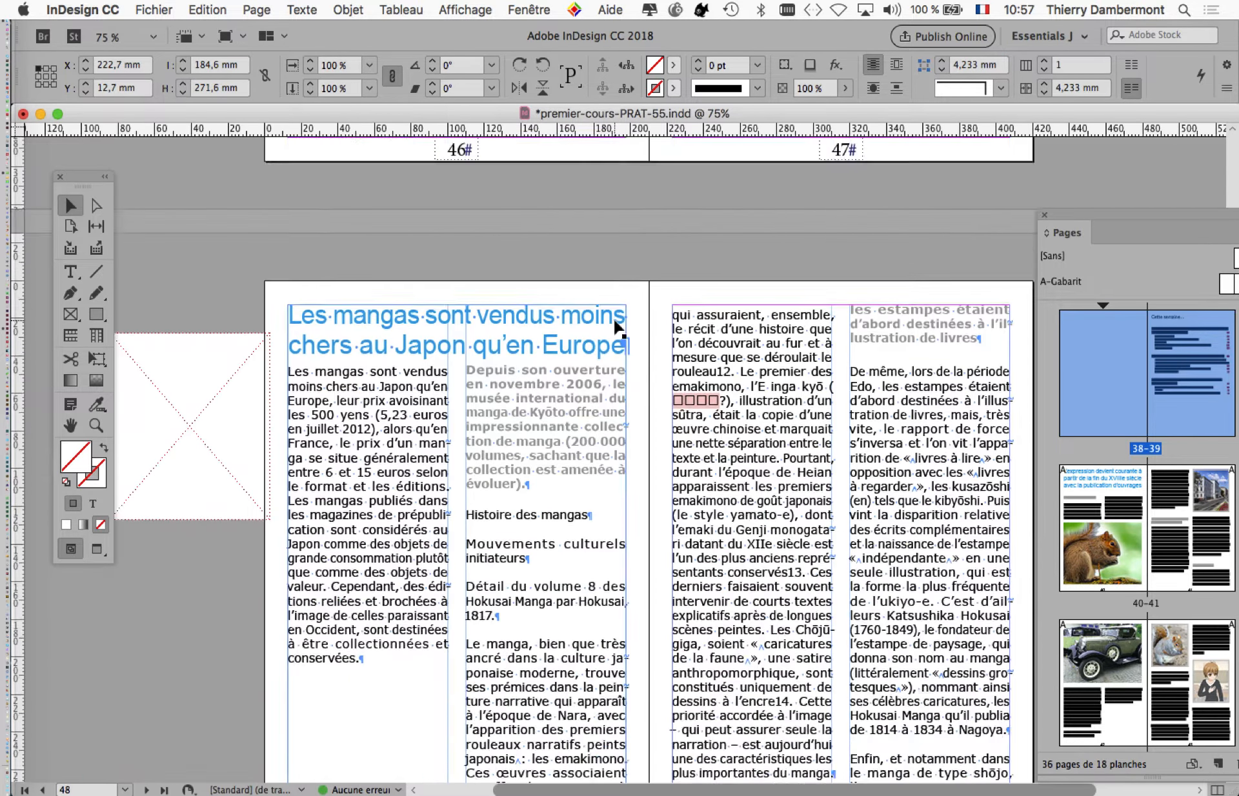
{"action": "scroll", "coordinate": [615, 326], "scroll_direction": "down", "scroll_amount": 1}
{"action": "scroll", "coordinate": [619, 329], "scroll_direction": "down", "scroll_amount": 3}
{"action": "scroll", "coordinate": [618, 331], "scroll_direction": "down", "scroll_amount": 10}
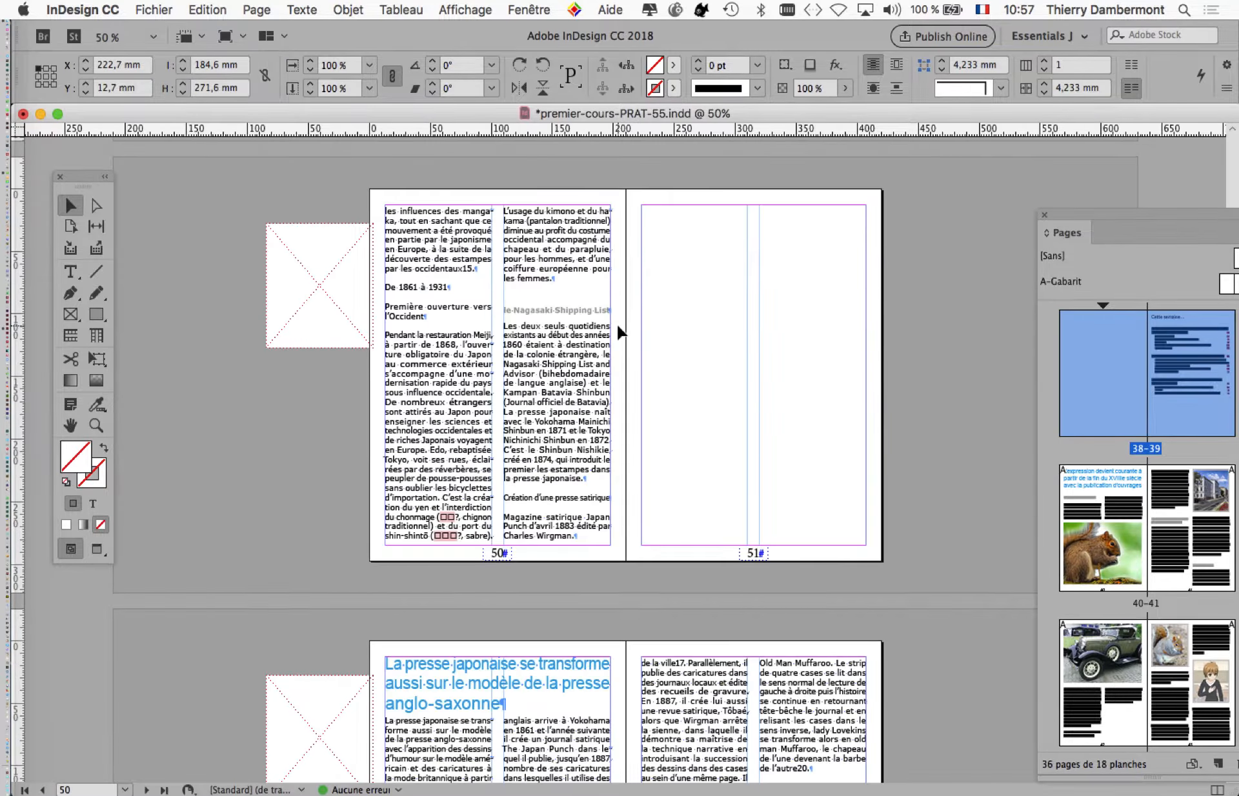
{"action": "scroll", "coordinate": [620, 331], "scroll_direction": "up", "scroll_amount": 20}
{"action": "scroll", "coordinate": [618, 330], "scroll_direction": "up", "scroll_amount": 20}
{"action": "scroll", "coordinate": [619, 329], "scroll_direction": "down", "scroll_amount": 6}
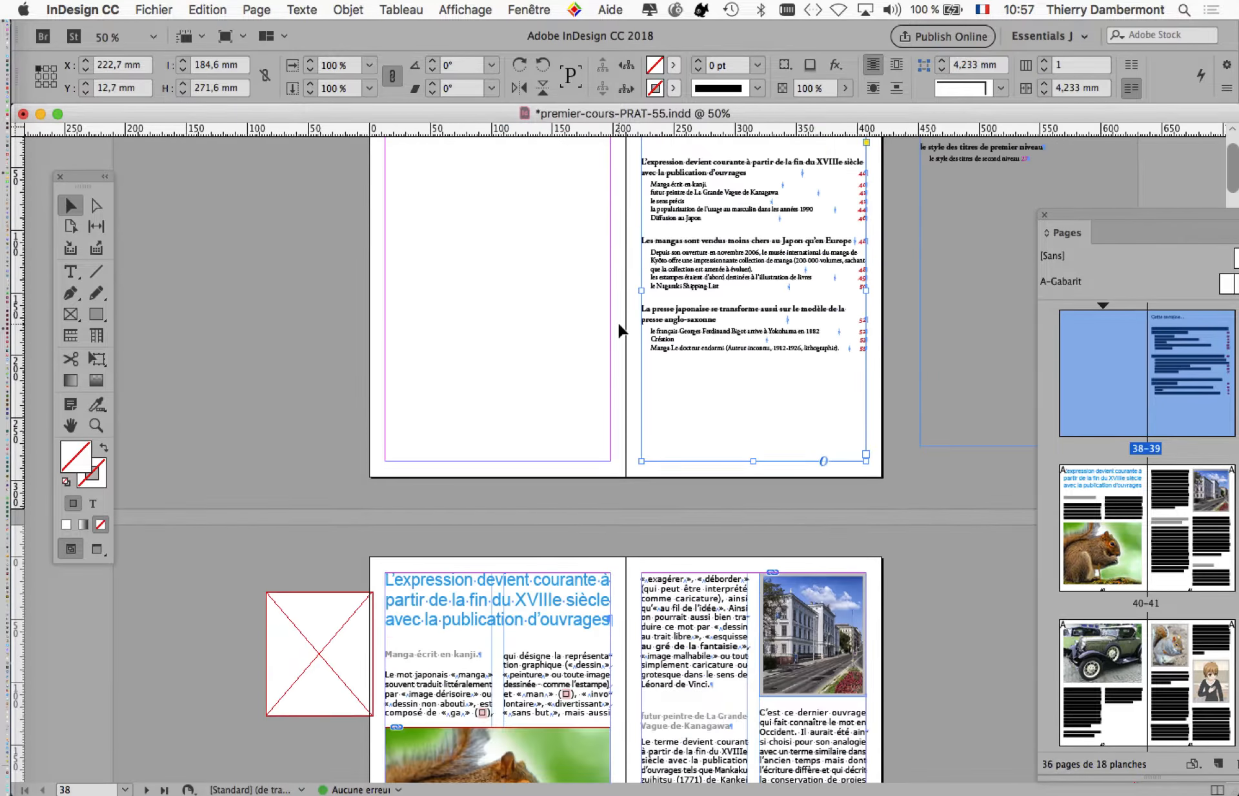
Step: Change the start of the grey heading "futur peintre de La Grande Vague de Kanagawa" on page 41 to "Le futur"
{"action": "scroll", "coordinate": [649, 321], "scroll_direction": "up", "scroll_amount": 1}
{"action": "scroll", "coordinate": [724, 359], "scroll_direction": "up", "scroll_amount": 3}
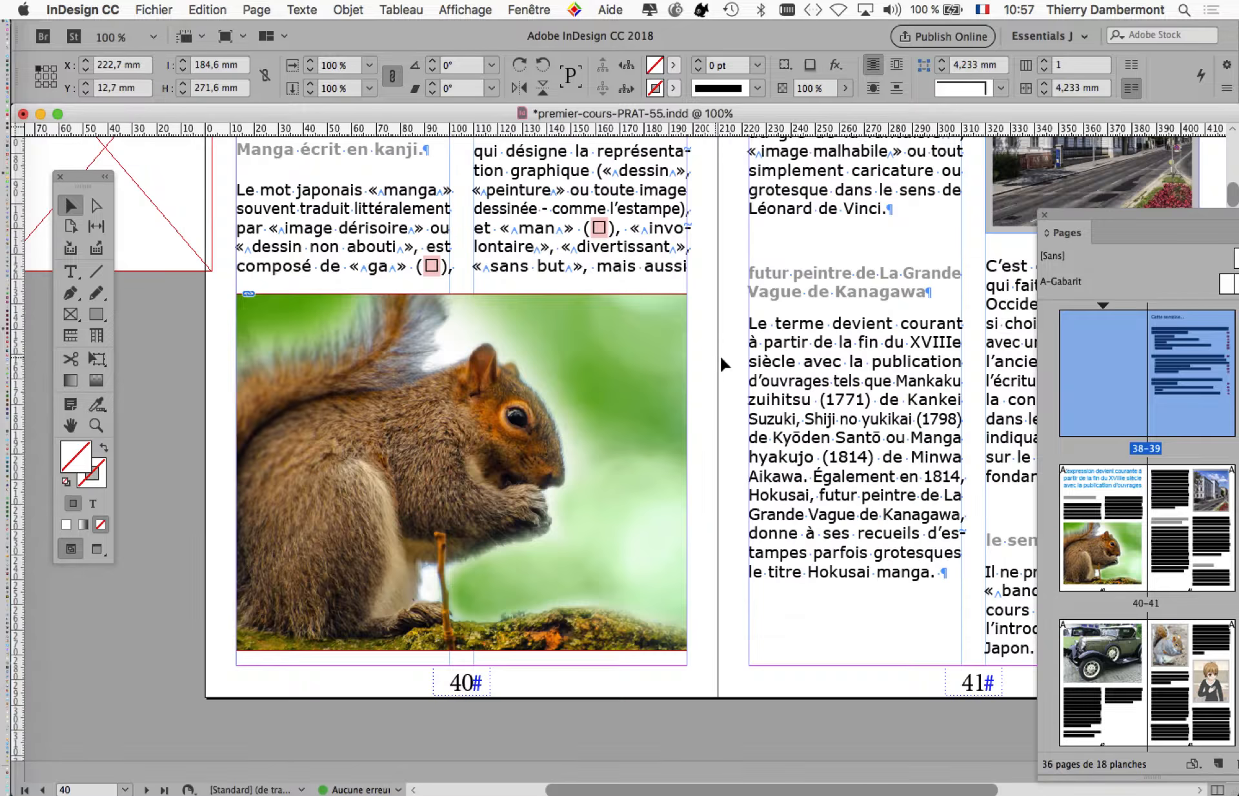
{"action": "scroll", "coordinate": [872, 354], "scroll_direction": "down", "scroll_amount": 3}
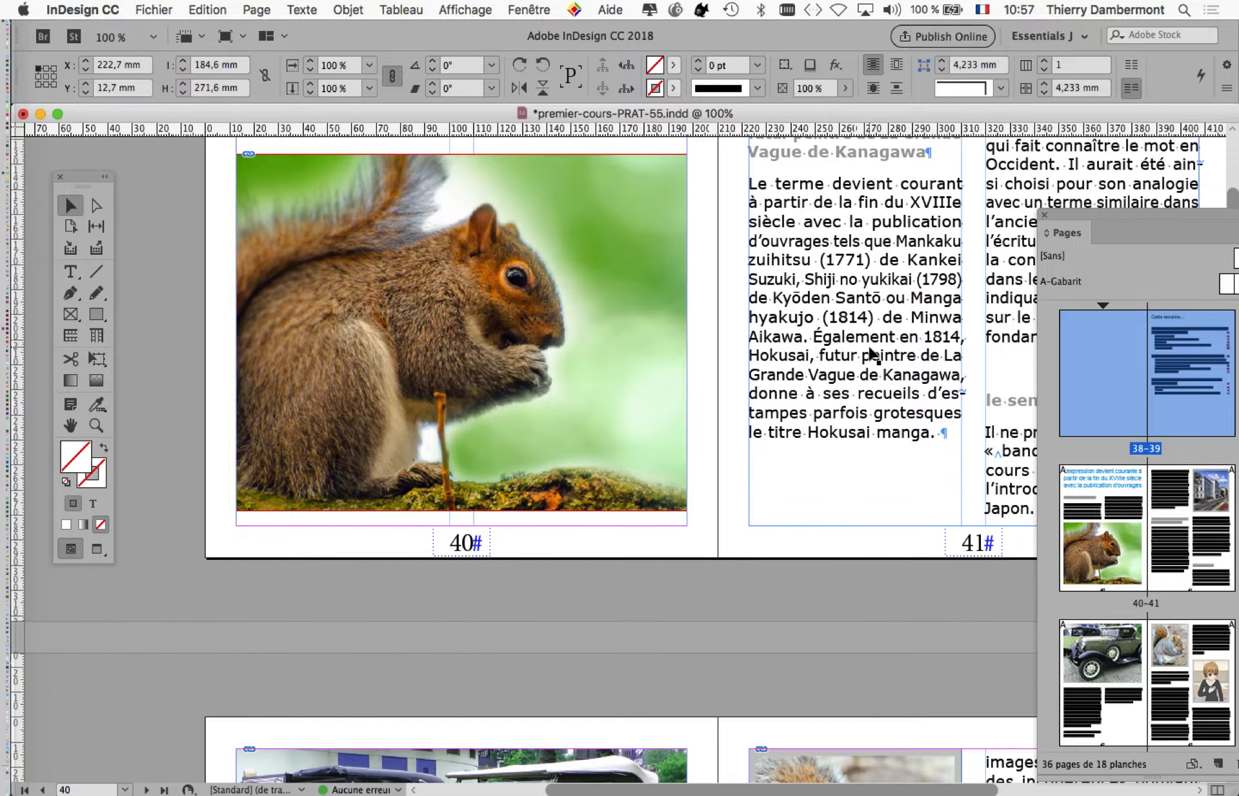
{"action": "scroll", "coordinate": [780, 282], "scroll_direction": "up", "scroll_amount": 3}
{"action": "scroll", "coordinate": [779, 227], "scroll_direction": "up", "scroll_amount": 2}
{"action": "scroll", "coordinate": [779, 227], "scroll_direction": "up", "scroll_amount": 1}
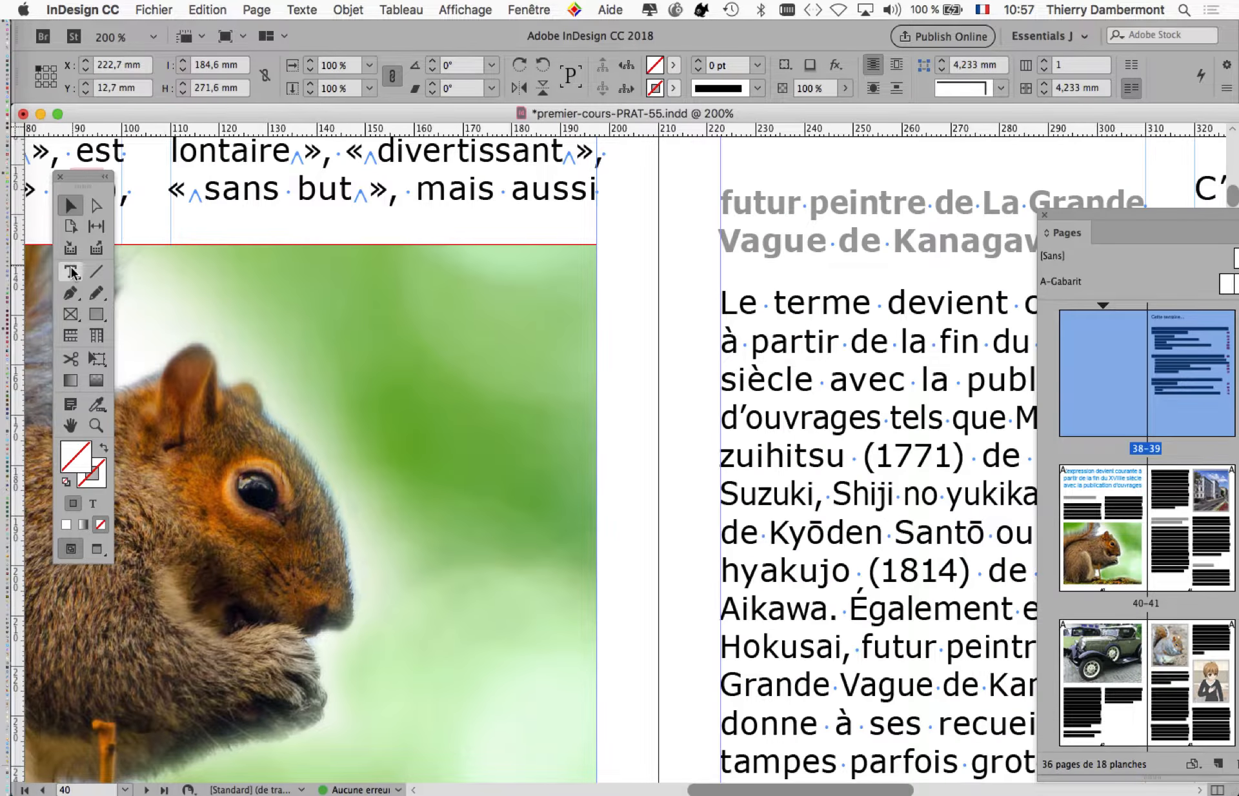
{"action": "key", "text": "t"}
{"action": "left_click_drag", "start_coordinate": [733, 201], "coordinate": [720, 197]}
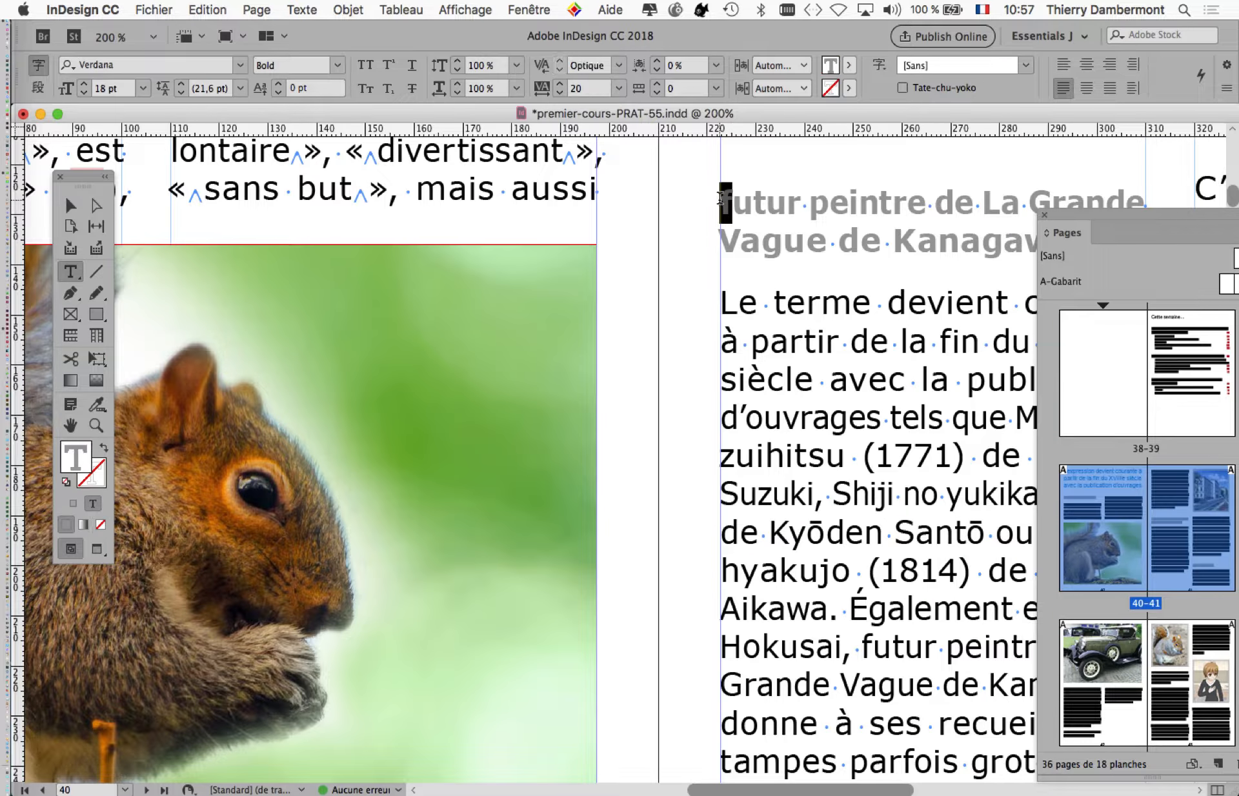
{"action": "type", "text": "Le f"}
Step: Capitalise the first letter of the "le sens précis" heading on page 41 so it reads "Le sens précis"
{"action": "scroll", "coordinate": [724, 207], "scroll_direction": "down", "scroll_amount": 2}
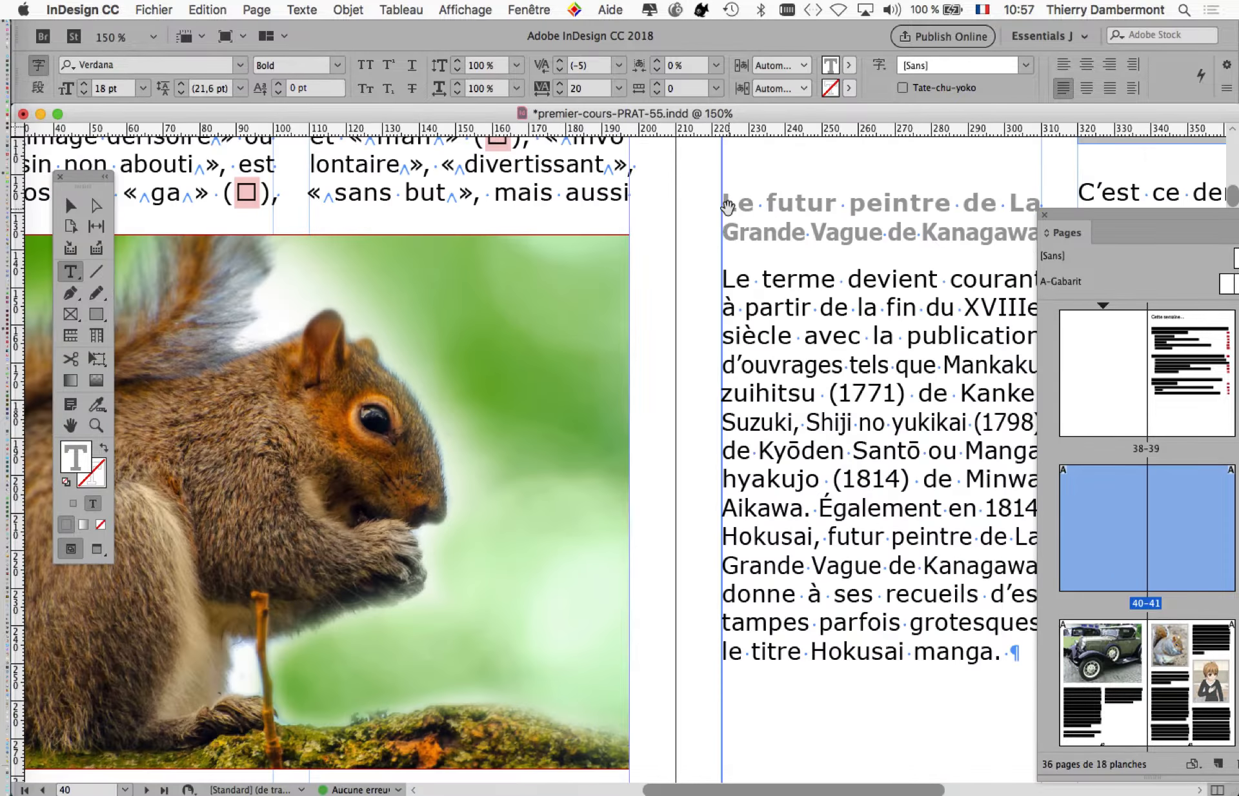
{"action": "left_click_drag", "start_coordinate": [670, 580], "coordinate": [692, 288]}
{"action": "left_click_drag", "start_coordinate": [700, 498], "coordinate": [540, 349]}
{"action": "left_click_drag", "start_coordinate": [751, 375], "coordinate": [708, 559]}
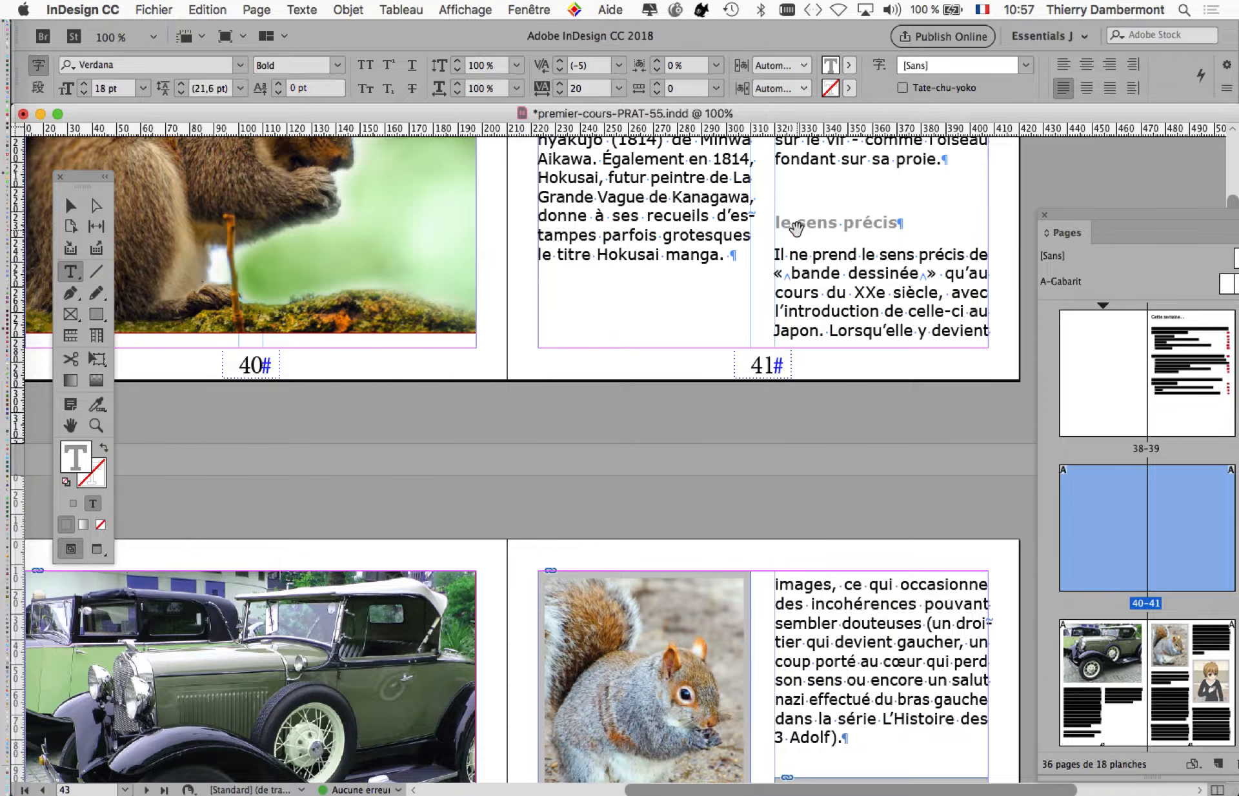
{"action": "scroll", "coordinate": [797, 229], "scroll_direction": "up", "scroll_amount": 2}
{"action": "left_click_drag", "start_coordinate": [773, 219], "coordinate": [764, 216]}
{"action": "type", "text": "L"}
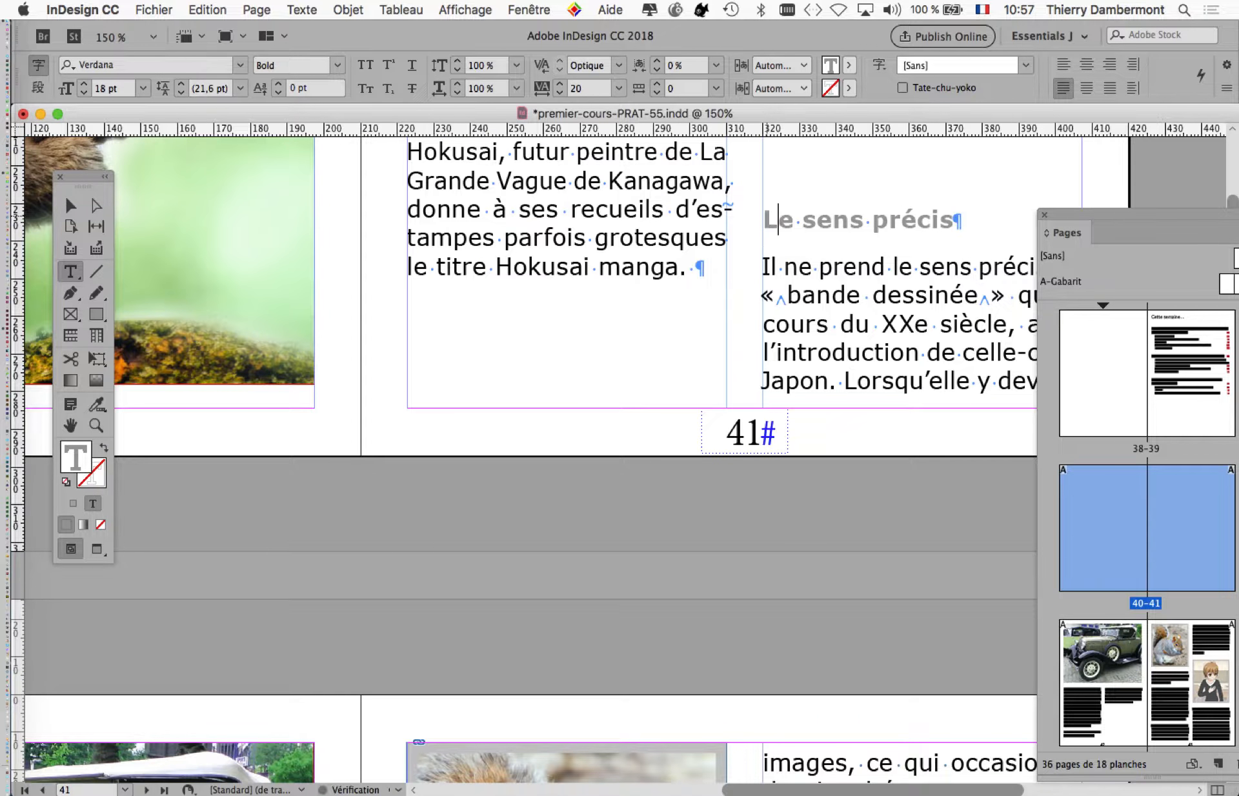
Step: Capitalise the first letter of the page 44 heading so it begins "La popularisation de l'usage"
{"action": "key", "text": "super+minus"}
{"action": "left_click_drag", "start_coordinate": [631, 729], "coordinate": [642, 417]}
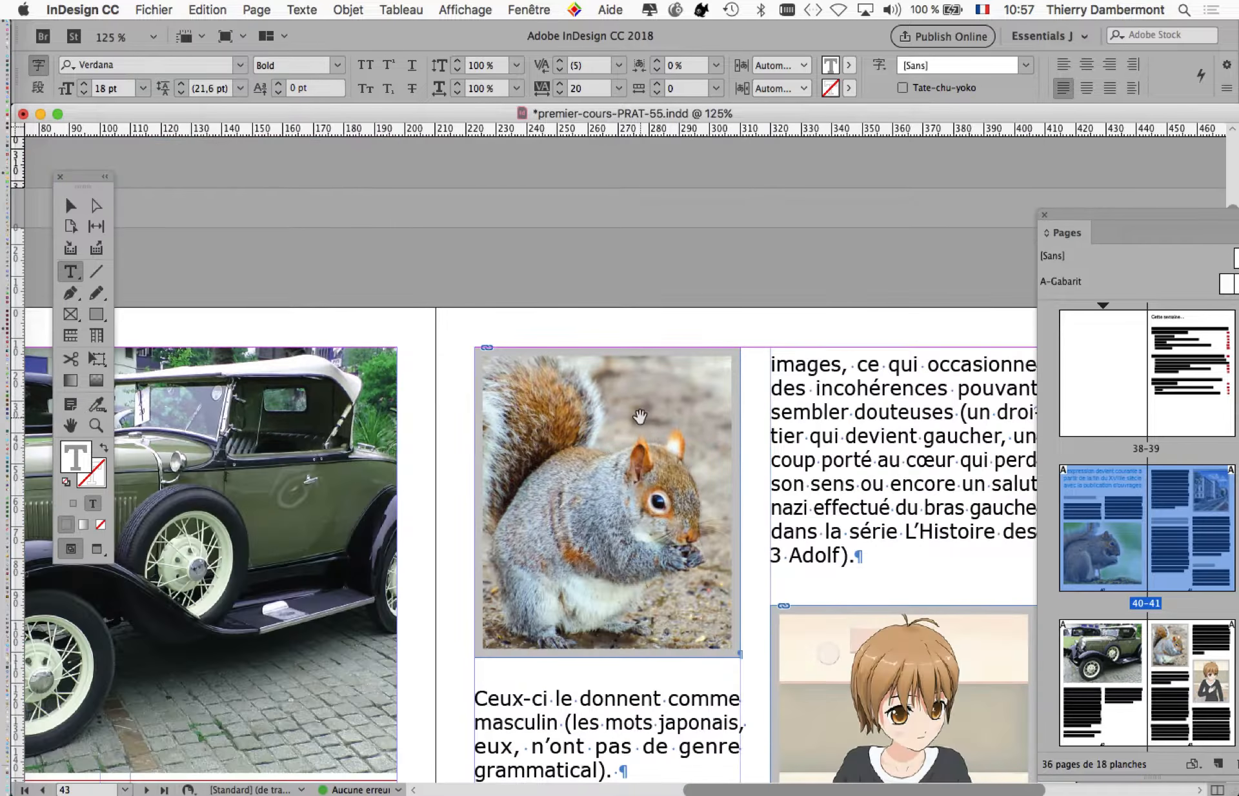
{"action": "scroll", "coordinate": [642, 417], "scroll_direction": "down", "scroll_amount": 1}
{"action": "scroll", "coordinate": [655, 488], "scroll_direction": "down", "scroll_amount": 1}
{"action": "scroll", "coordinate": [664, 549], "scroll_direction": "down", "scroll_amount": 10}
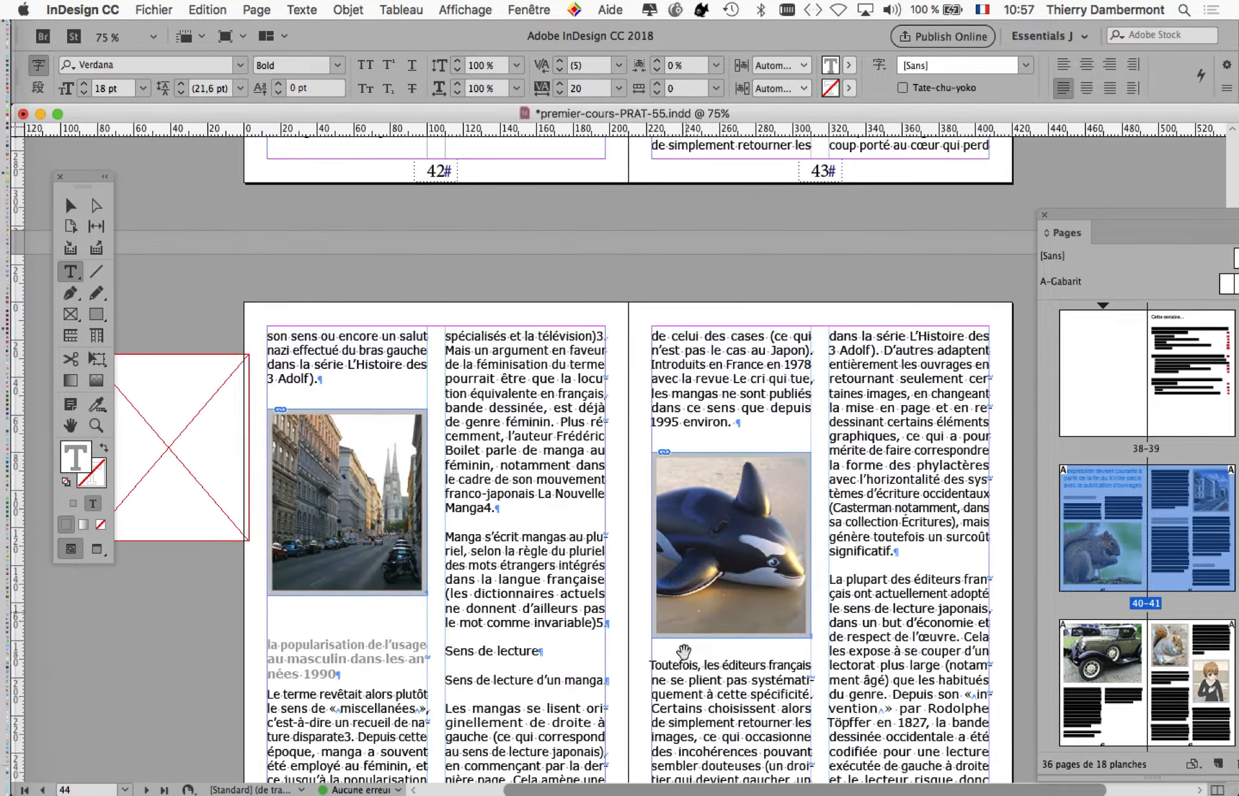
{"action": "left_click_drag", "start_coordinate": [698, 630], "coordinate": [657, 250]}
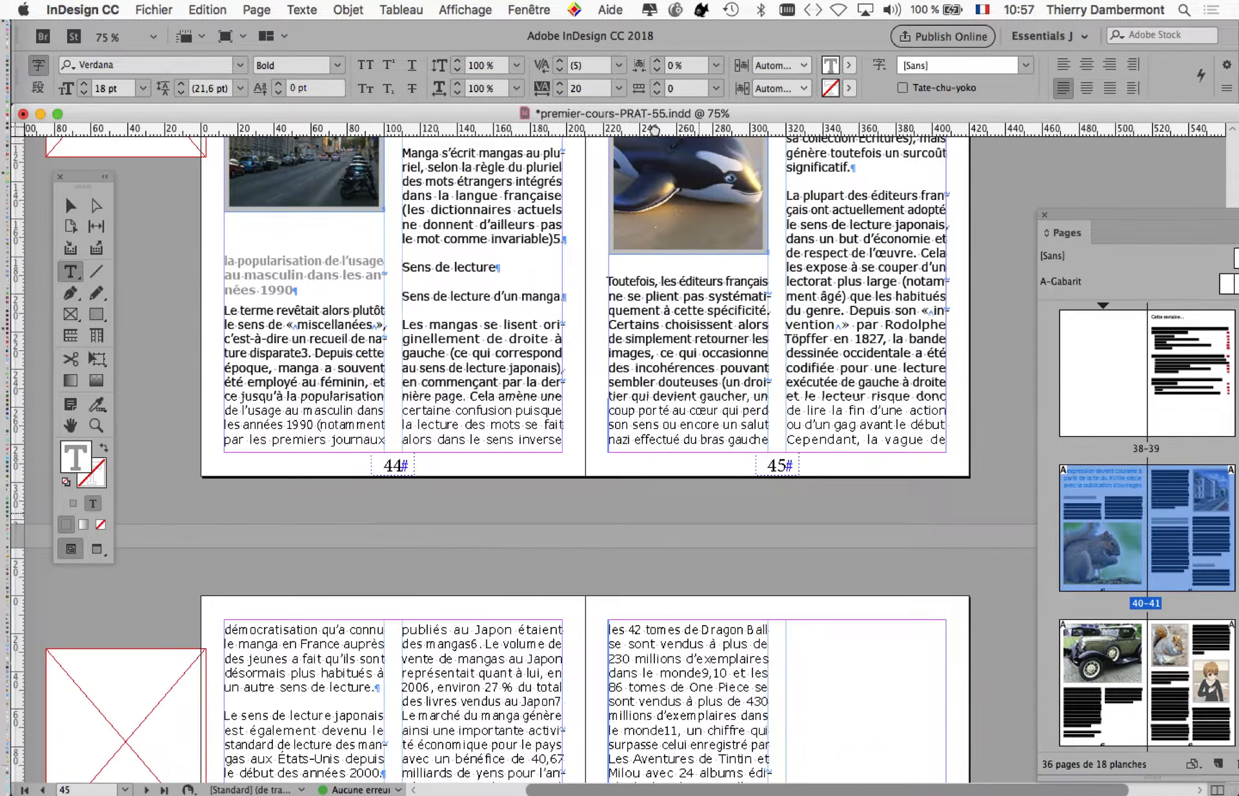
{"action": "left_click_drag", "start_coordinate": [590, 353], "coordinate": [708, 434]}
{"action": "scroll", "coordinate": [357, 310], "scroll_direction": "up", "scroll_amount": 4}
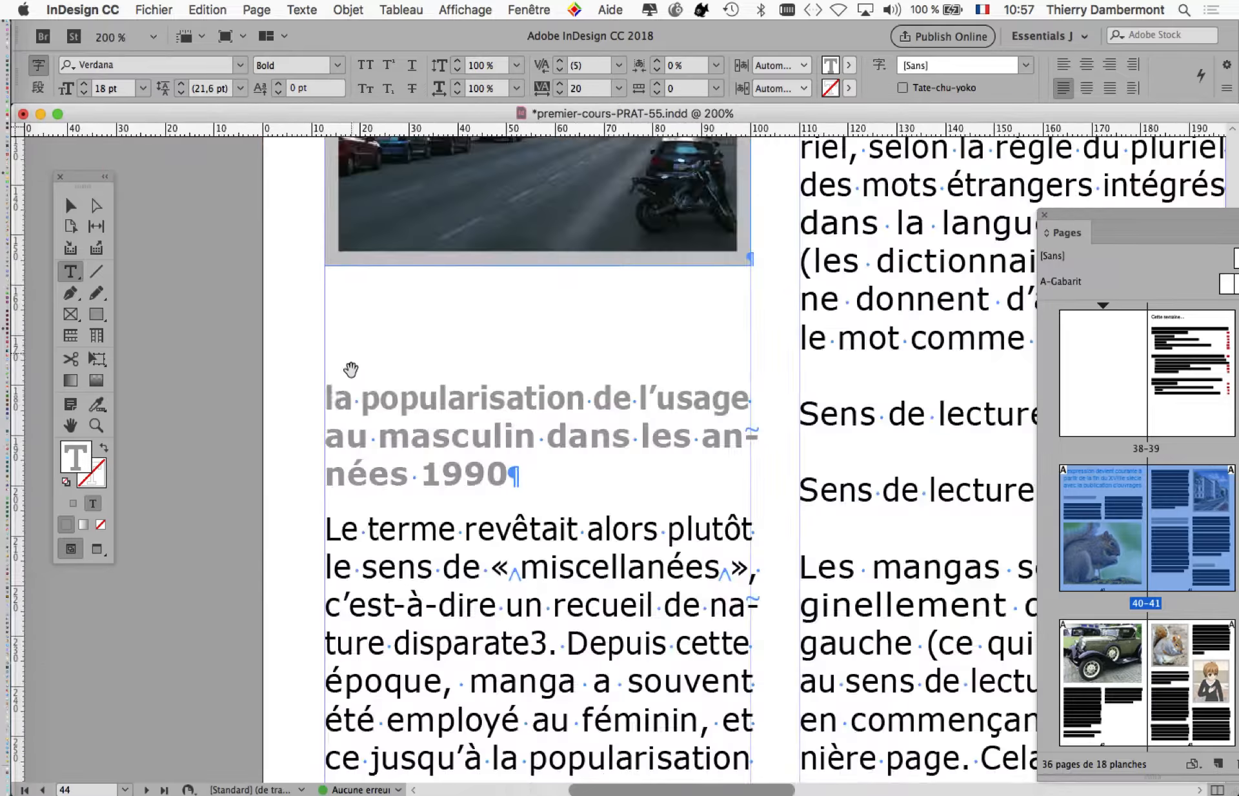
{"action": "left_click_drag", "start_coordinate": [335, 400], "coordinate": [327, 399]}
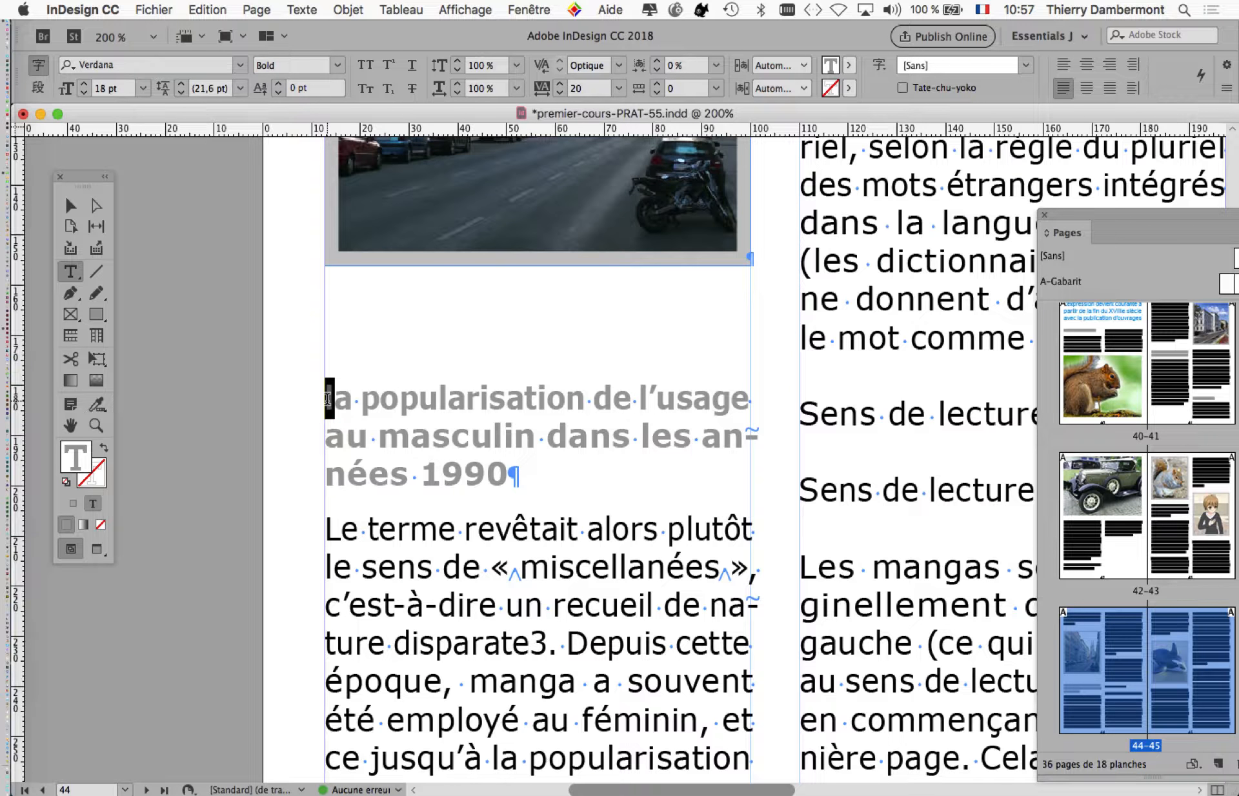
{"action": "type", "text": "L"}
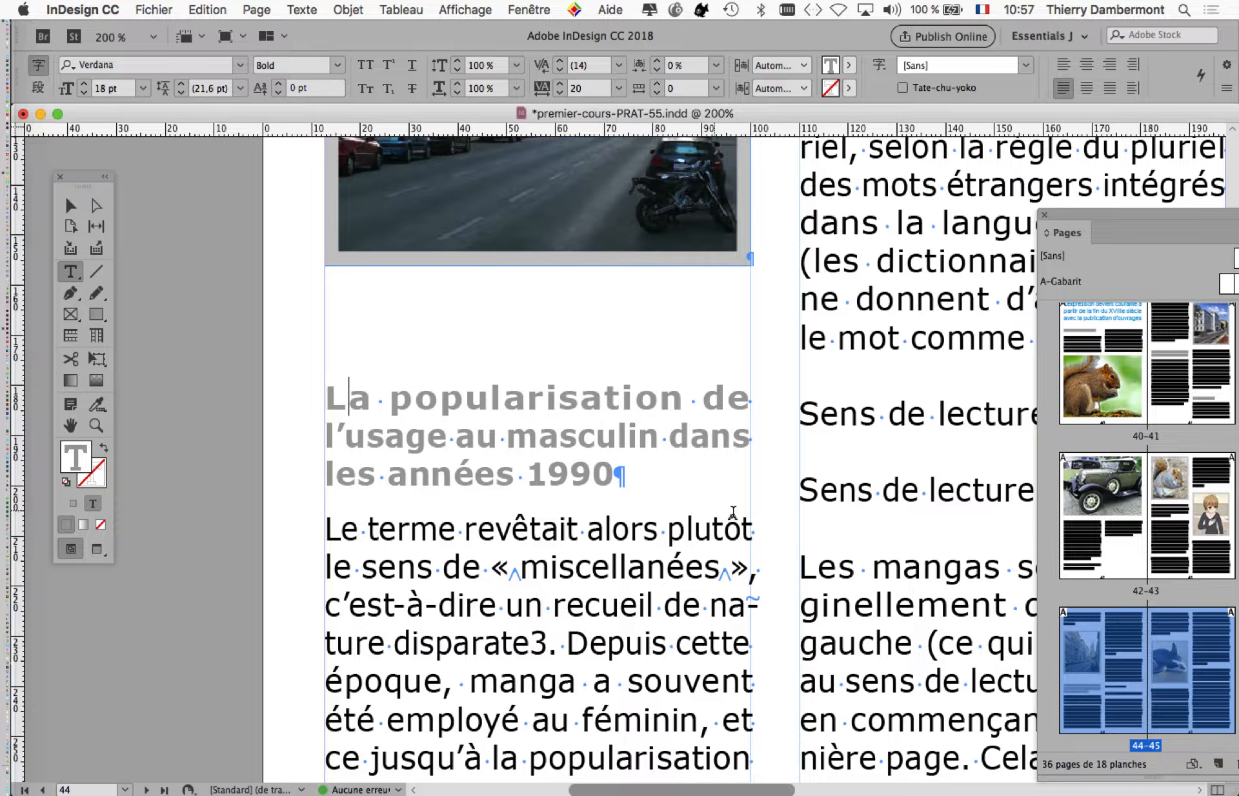
Step: Delete the full stop after "évoluer)" at the end of the long grey heading on page 48
{"action": "scroll", "coordinate": [736, 516], "scroll_direction": "down", "scroll_amount": 2}
{"action": "left_click_drag", "start_coordinate": [790, 594], "coordinate": [575, 365]}
{"action": "scroll", "coordinate": [707, 516], "scroll_direction": "down", "scroll_amount": 1}
{"action": "left_click_drag", "start_coordinate": [715, 581], "coordinate": [622, 257]}
{"action": "scroll", "coordinate": [645, 326], "scroll_direction": "down", "scroll_amount": 1}
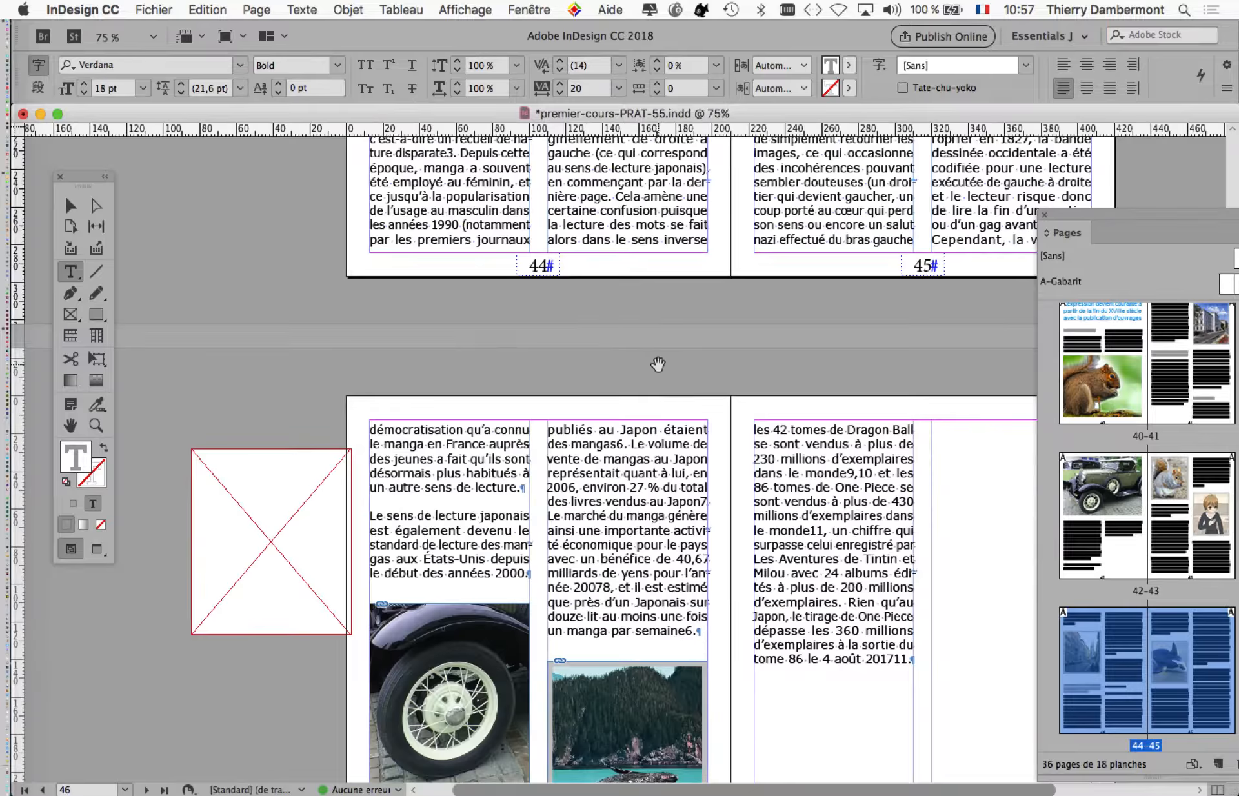
{"action": "scroll", "coordinate": [672, 458], "scroll_direction": "down", "scroll_amount": 15}
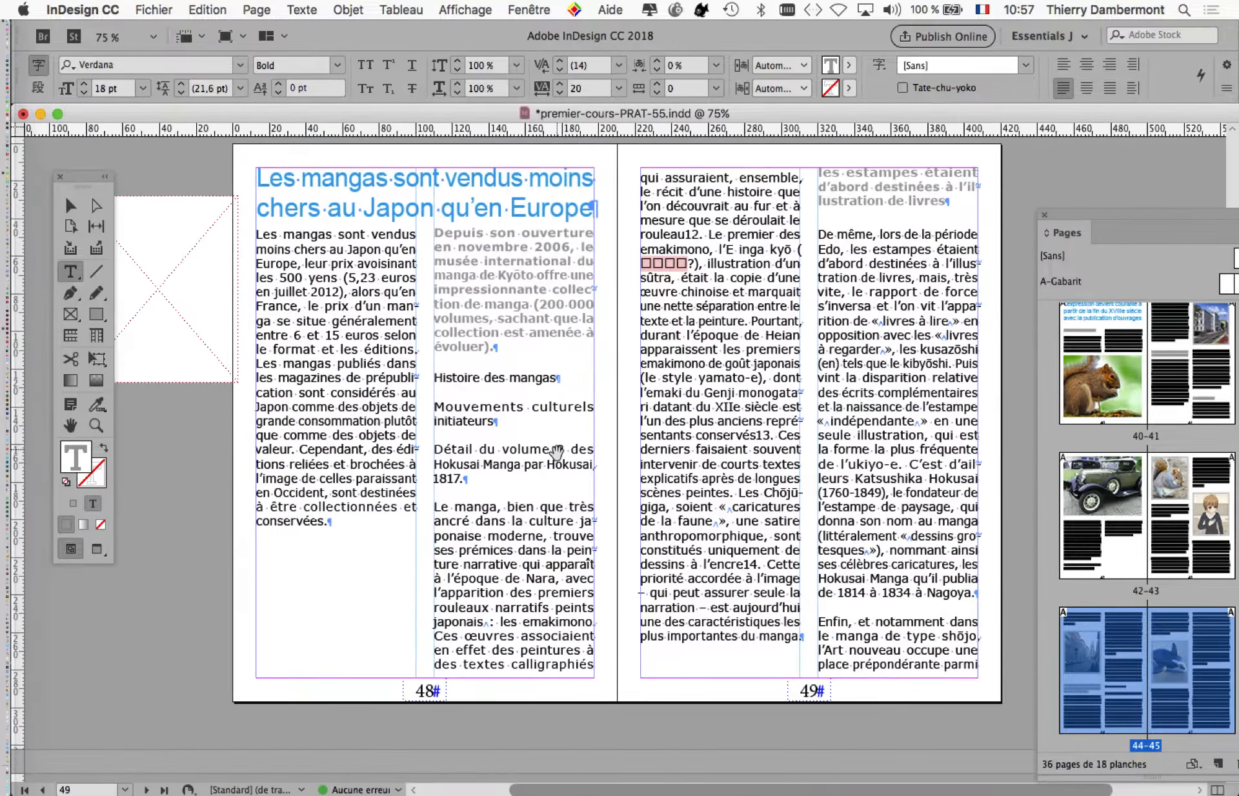
{"action": "scroll", "coordinate": [460, 353], "scroll_direction": "up", "scroll_amount": 4}
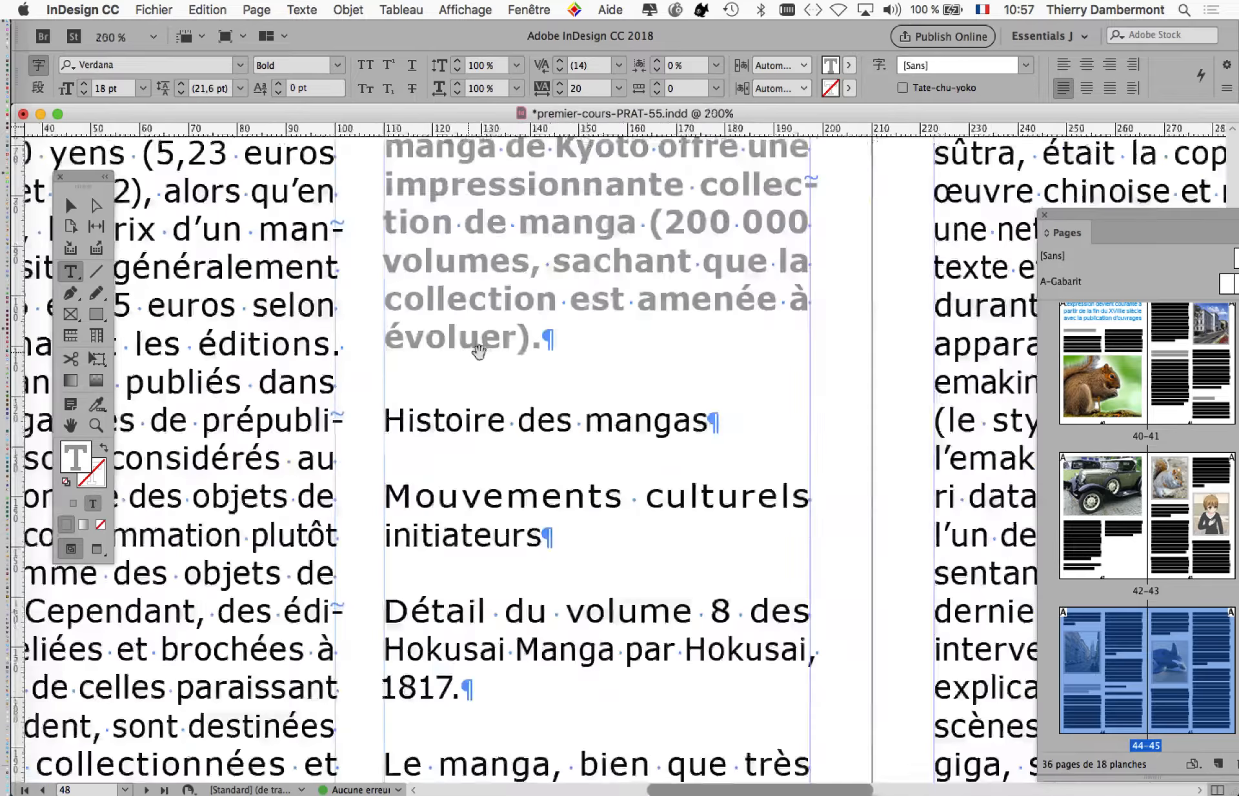
{"action": "left_click", "coordinate": [541, 342]}
{"action": "key", "text": "BackSpace"}
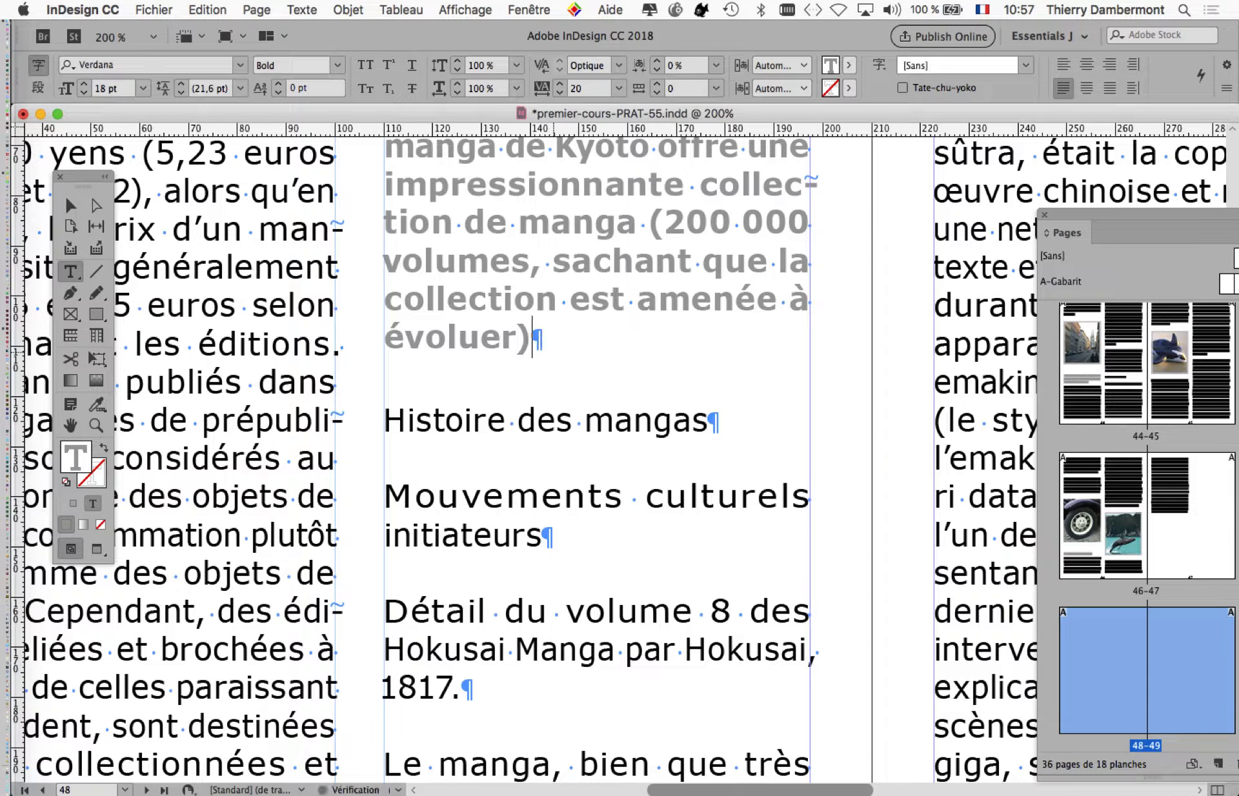
Step: Select the "Cette semaine…" table of contents frame on page 39, update it from the edited headings, and inspect its entries
{"action": "scroll", "coordinate": [456, 279], "scroll_direction": "up", "scroll_amount": 5}
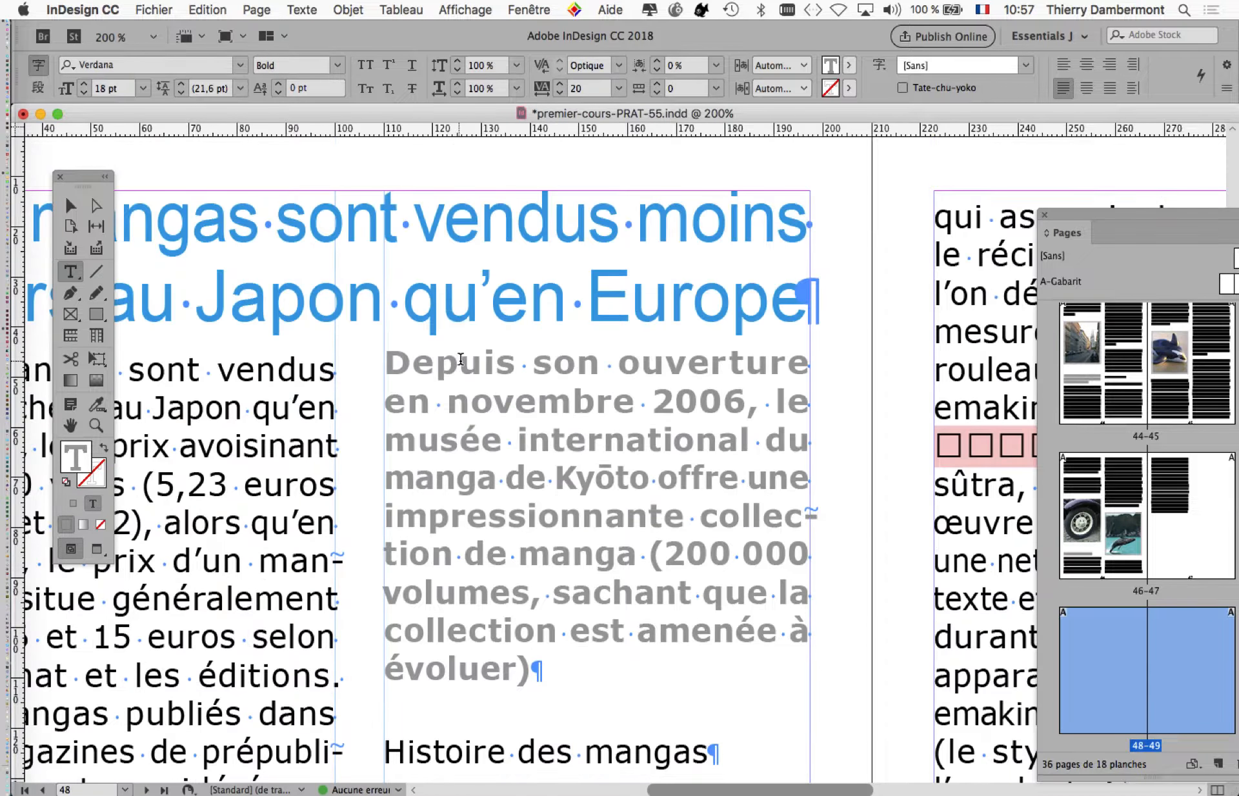
{"action": "scroll", "coordinate": [461, 358], "scroll_direction": "down", "scroll_amount": 2}
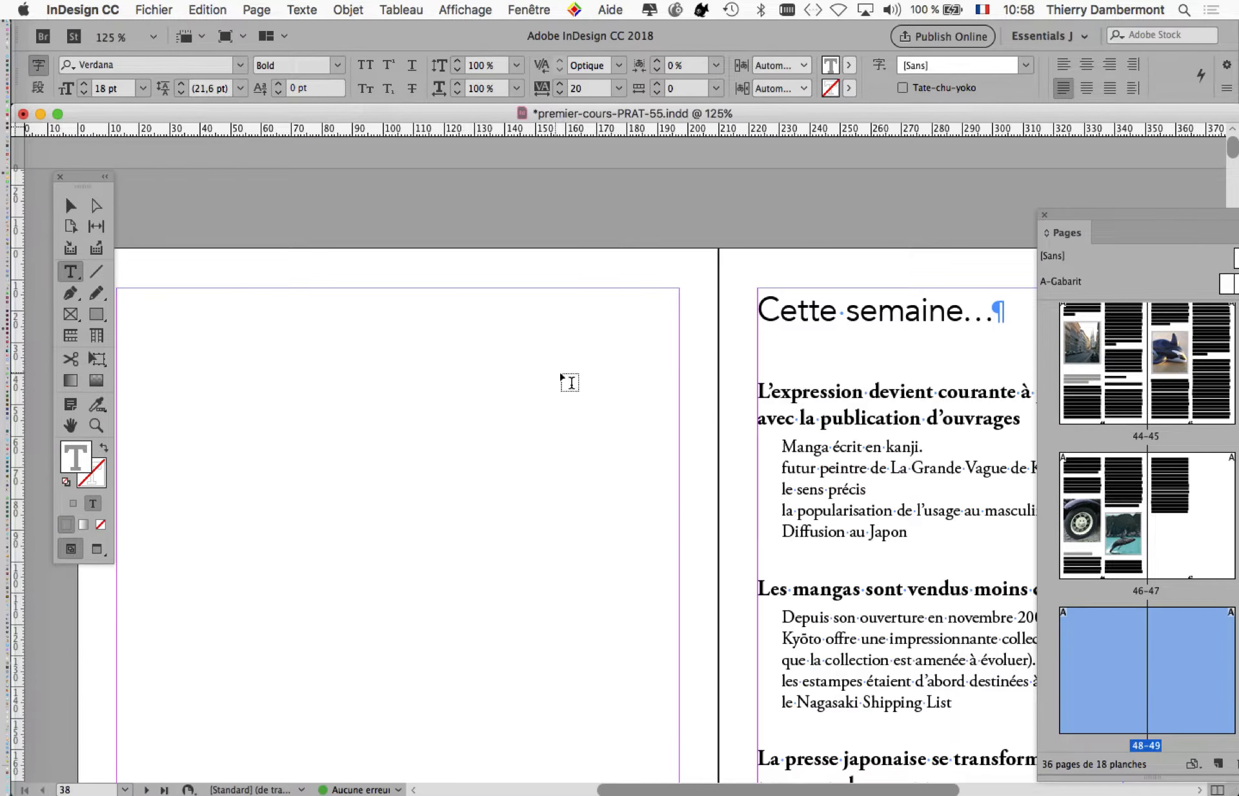
{"action": "scroll", "coordinate": [655, 437], "scroll_direction": "down", "scroll_amount": 1}
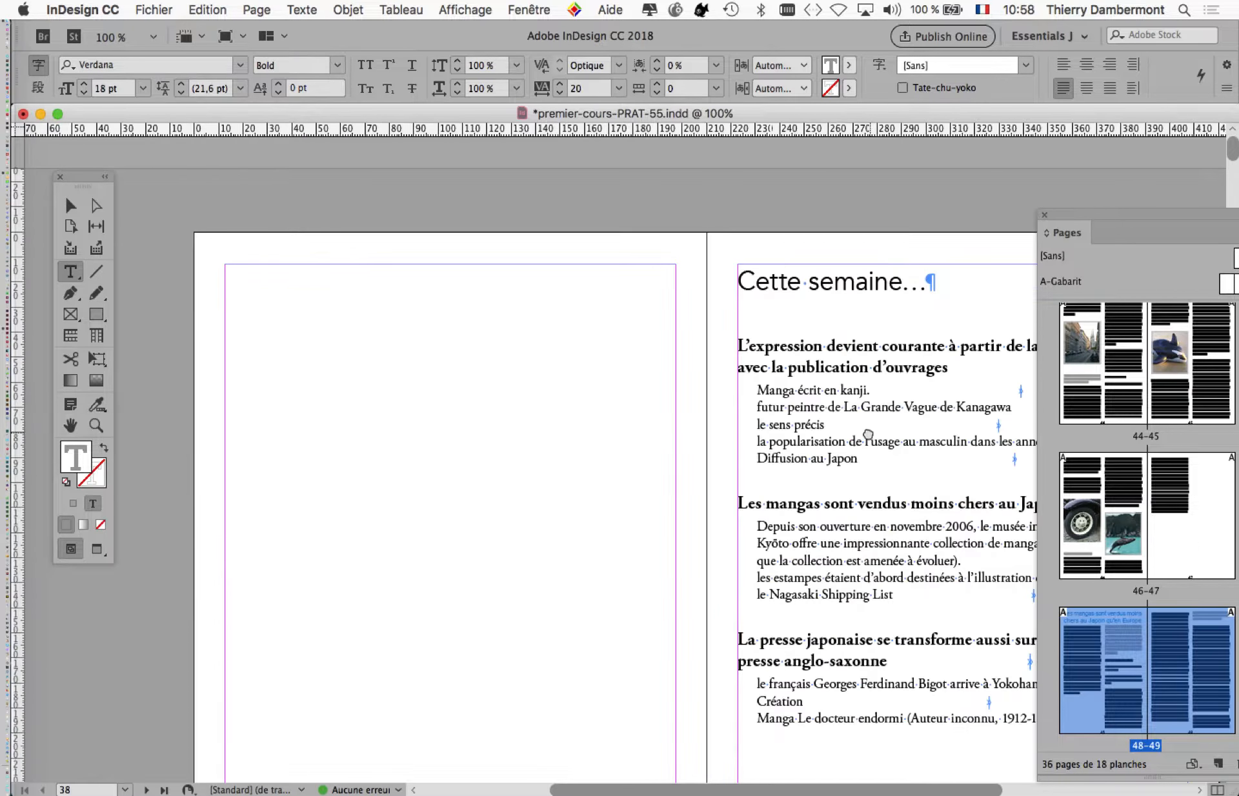
{"action": "left_click_drag", "start_coordinate": [869, 435], "coordinate": [519, 341]}
{"action": "left_click", "coordinate": [70, 205]}
{"action": "left_click", "coordinate": [603, 332]}
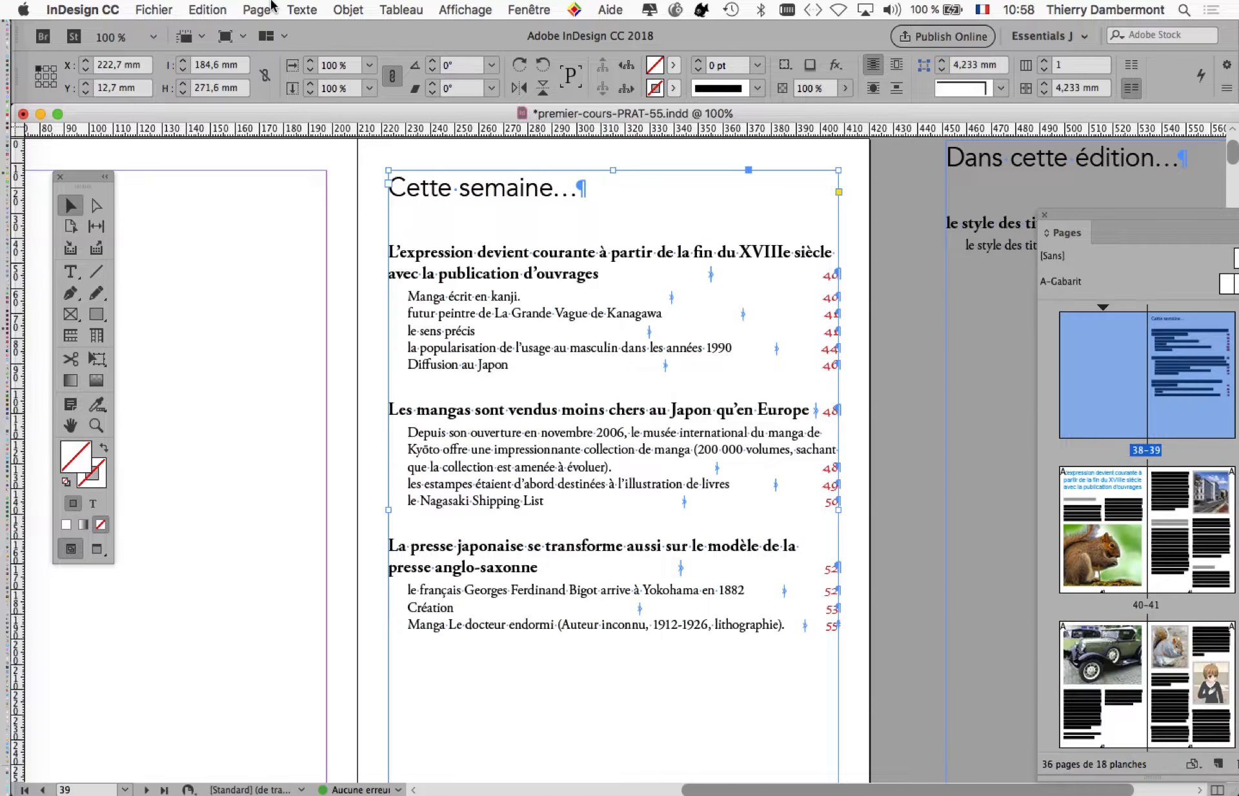
{"action": "left_click", "coordinate": [271, 8]}
{"action": "left_click", "coordinate": [339, 398]}
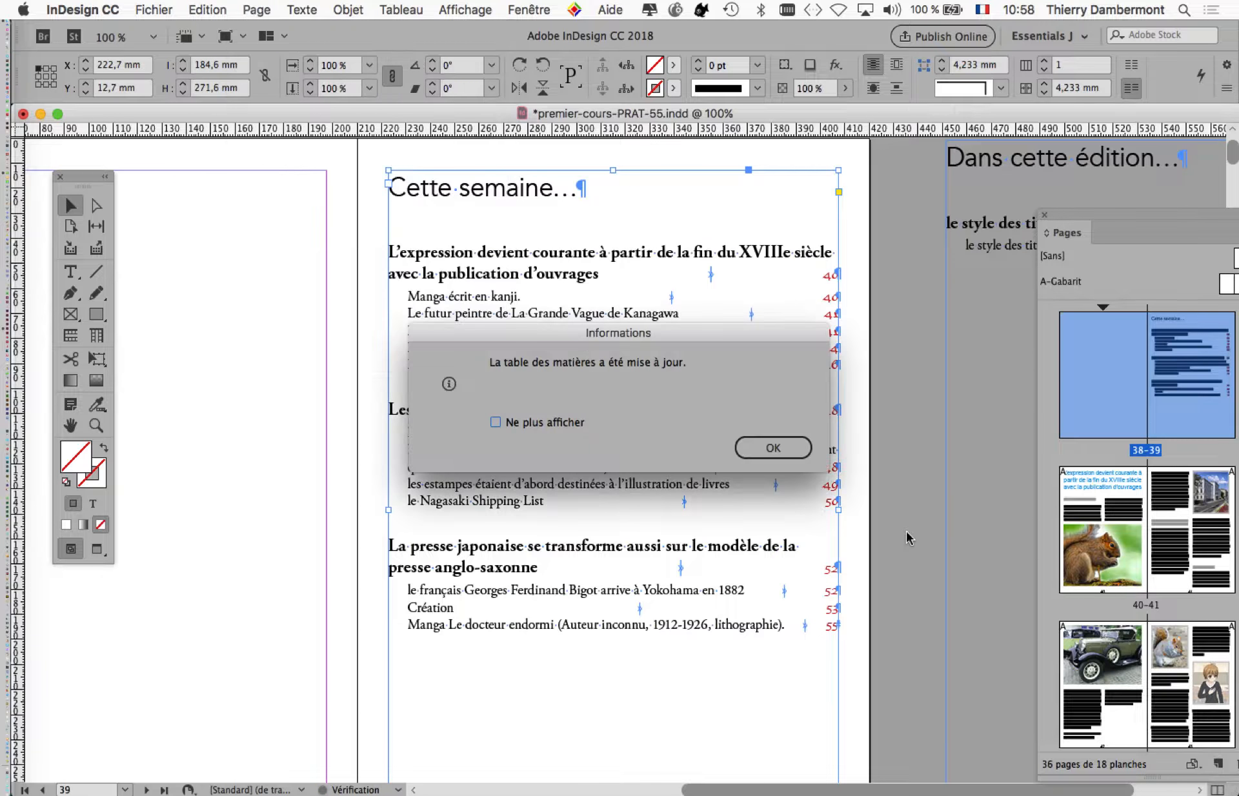
{"action": "left_click", "coordinate": [795, 448]}
{"action": "scroll", "coordinate": [470, 285], "scroll_direction": "up", "scroll_amount": 1, "text": "alt"}
{"action": "scroll", "coordinate": [488, 373], "scroll_direction": "up", "scroll_amount": 1, "text": "alt"}
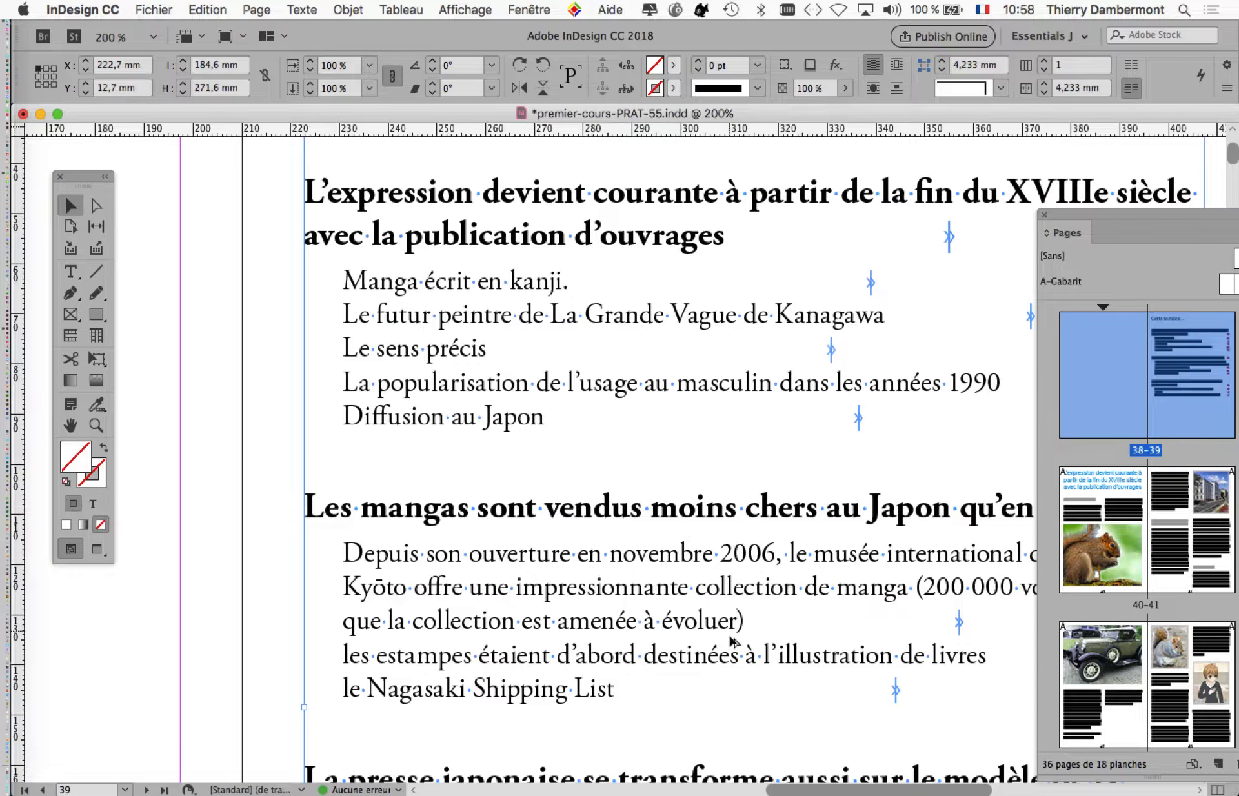
Step: Review the headings and page numbers in the "Cette semaine…" table of contents on page 39
{"action": "scroll", "coordinate": [510, 696], "scroll_direction": "down", "scroll_amount": 1, "text": "alt"}
{"action": "scroll", "coordinate": [506, 684], "scroll_direction": "down", "scroll_amount": 4}
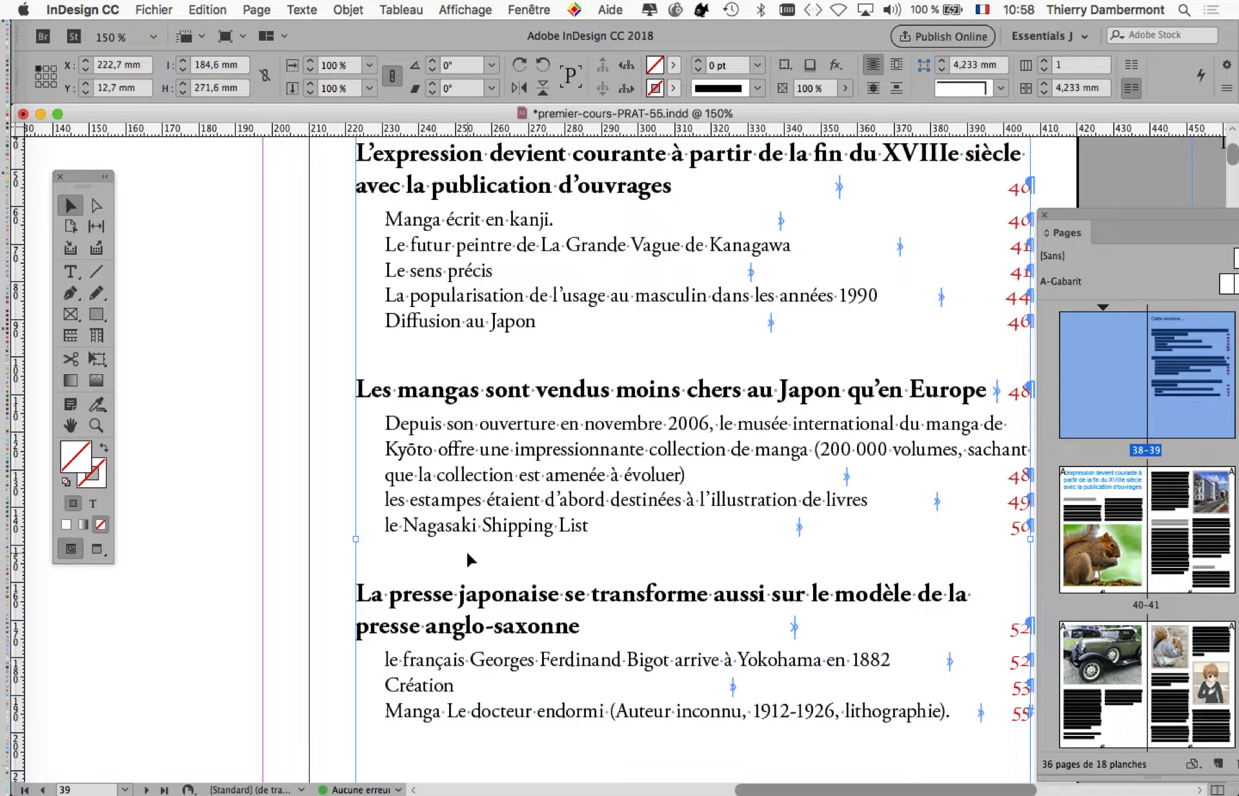
{"action": "scroll", "coordinate": [564, 455], "scroll_direction": "down", "scroll_amount": 3}
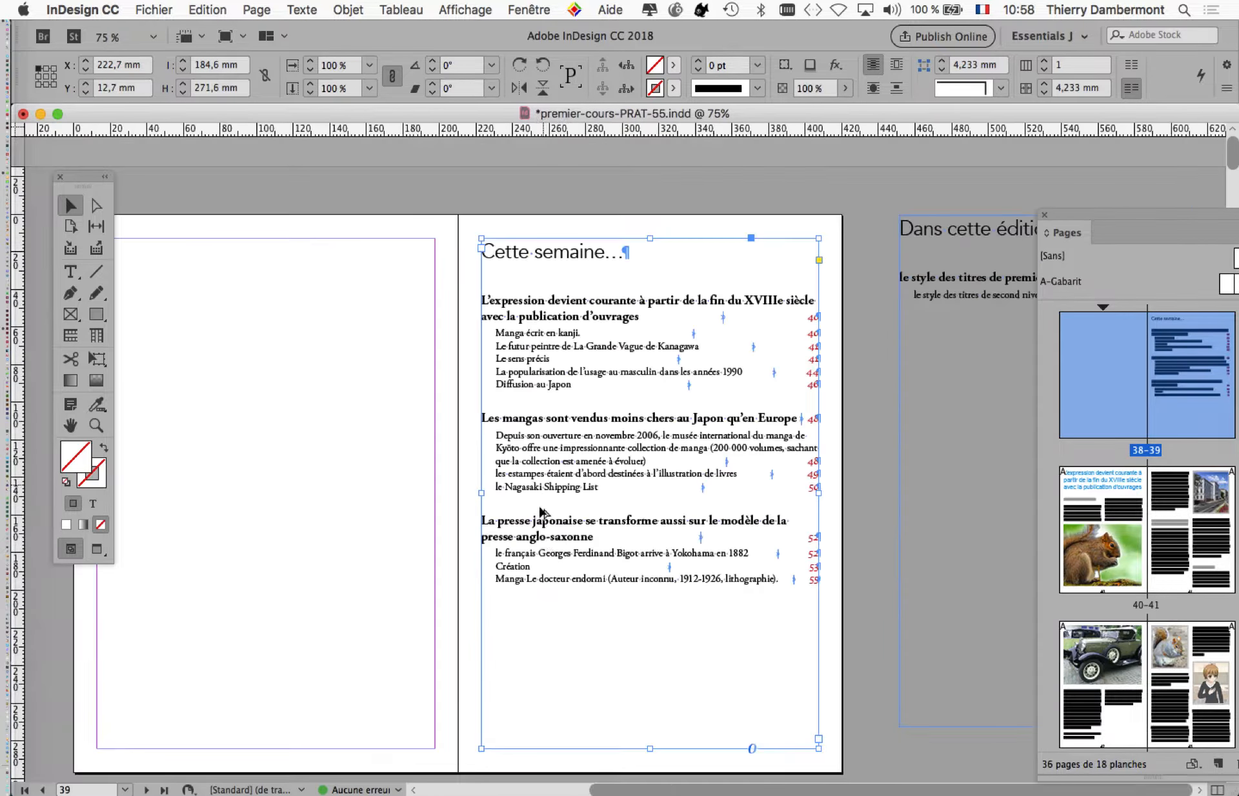
{"action": "left_click_drag", "start_coordinate": [543, 554], "coordinate": [543, 523]}
{"action": "key", "text": "super+z"}
Step: Open the spelling check on pages 40-41, inspect its search scope options with Document kept, and close the check
{"action": "left_click_drag", "start_coordinate": [575, 568], "coordinate": [290, 218]}
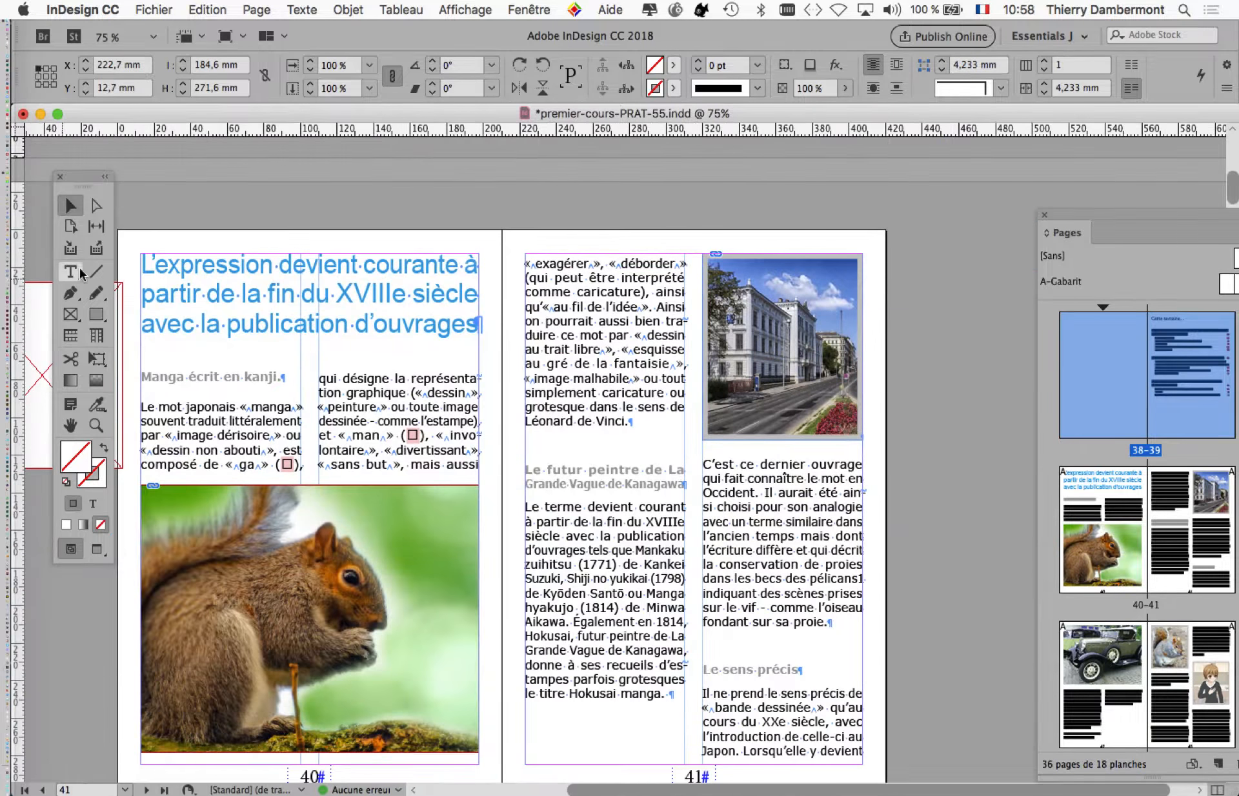
{"action": "left_click", "coordinate": [252, 196]}
{"action": "left_click", "coordinate": [208, 9]}
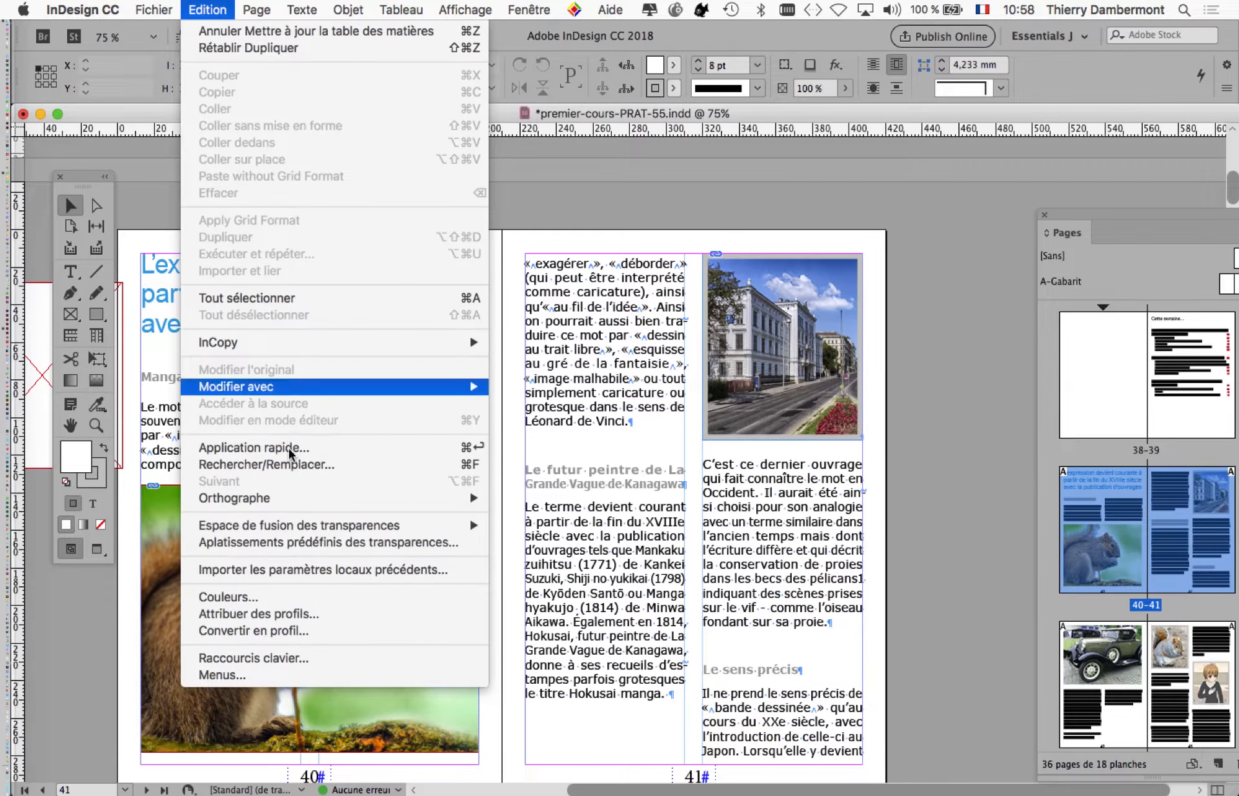
{"action": "mouse_move", "coordinate": [307, 498]}
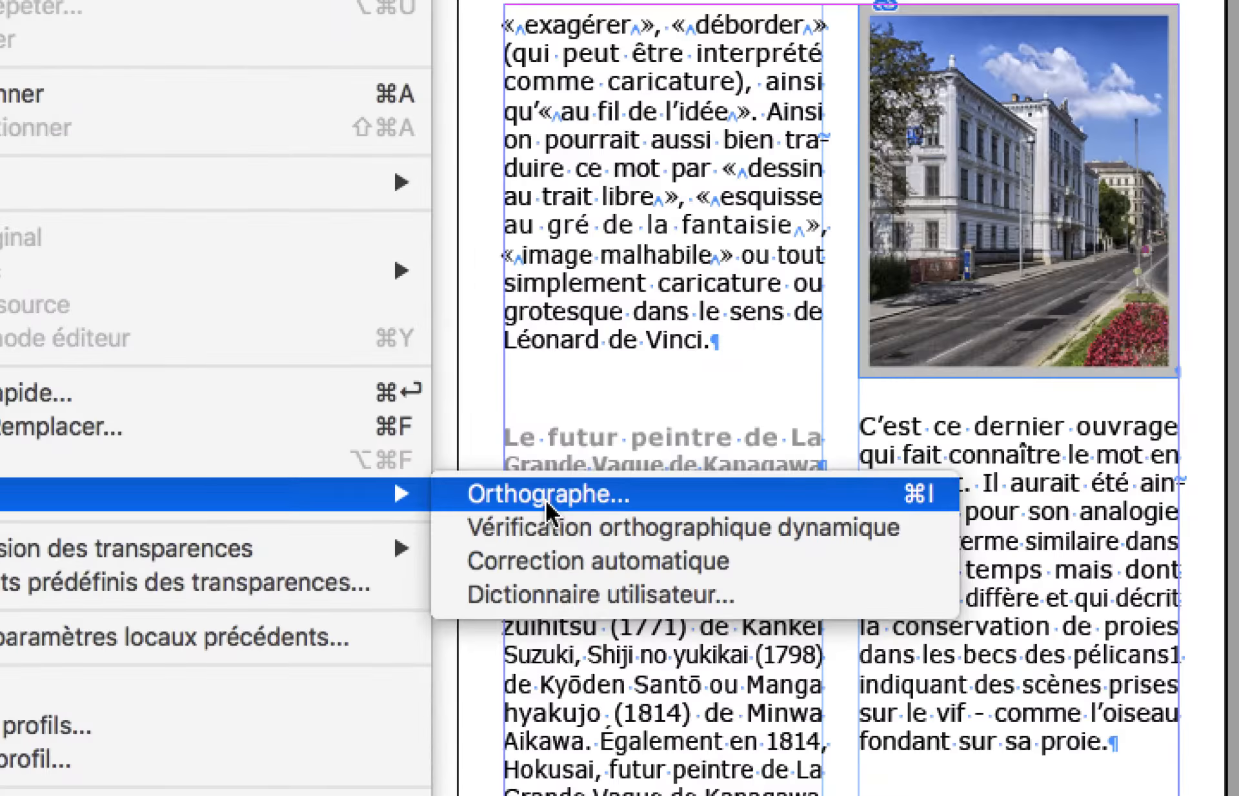
{"action": "left_click", "coordinate": [544, 501]}
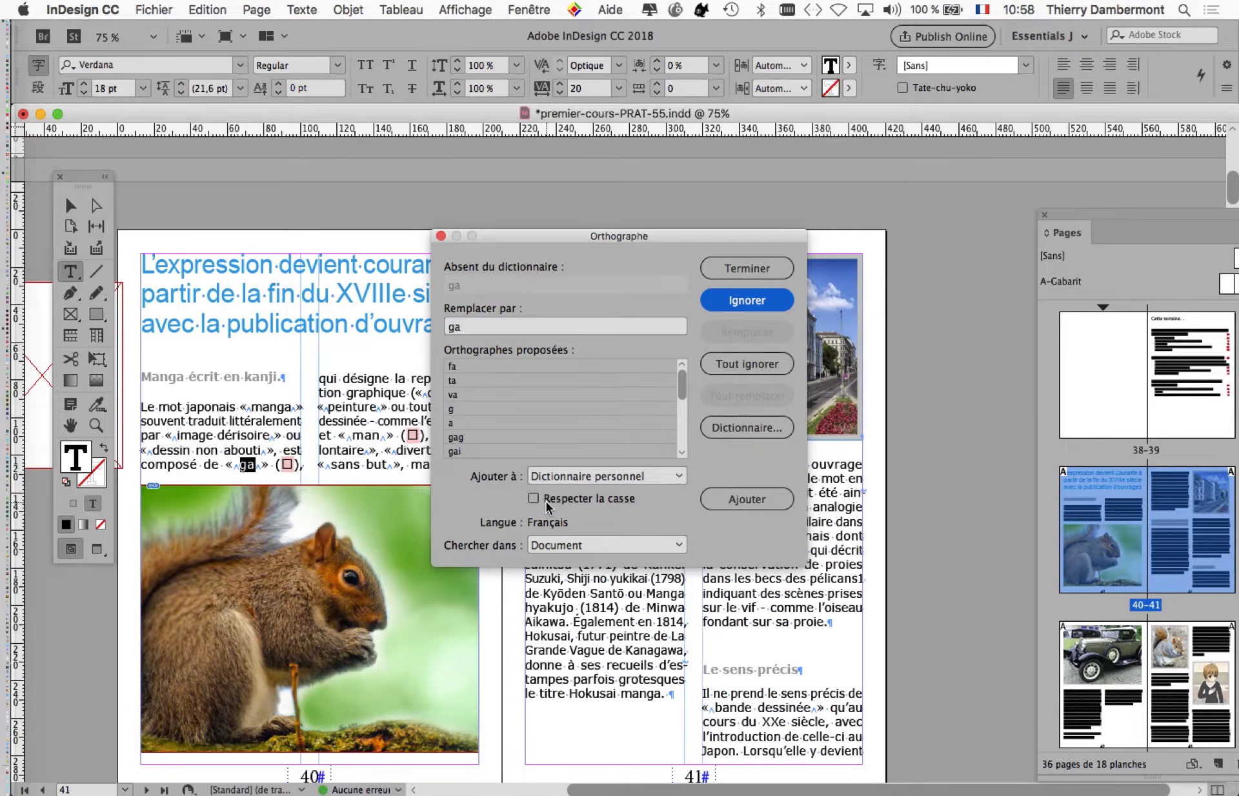
{"action": "left_click_drag", "start_coordinate": [631, 237], "coordinate": [728, 172]}
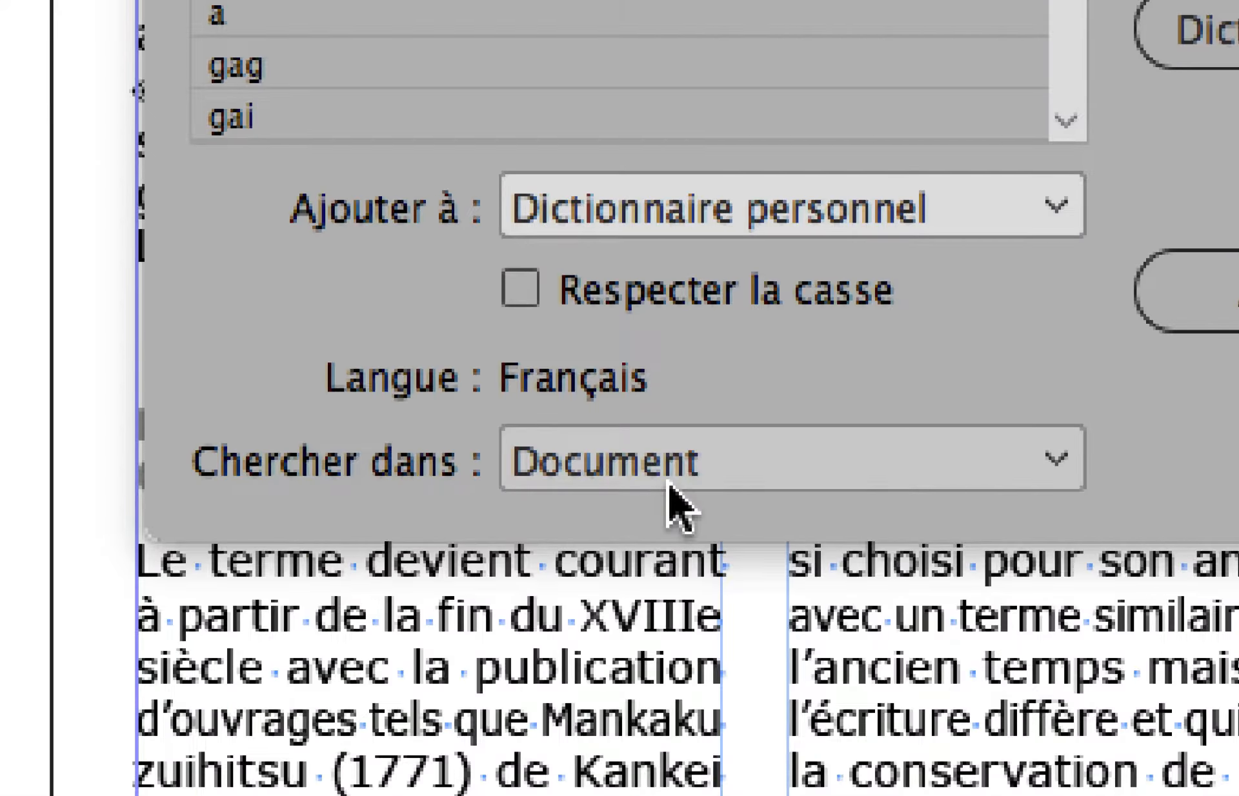
{"action": "left_click", "coordinate": [677, 507]}
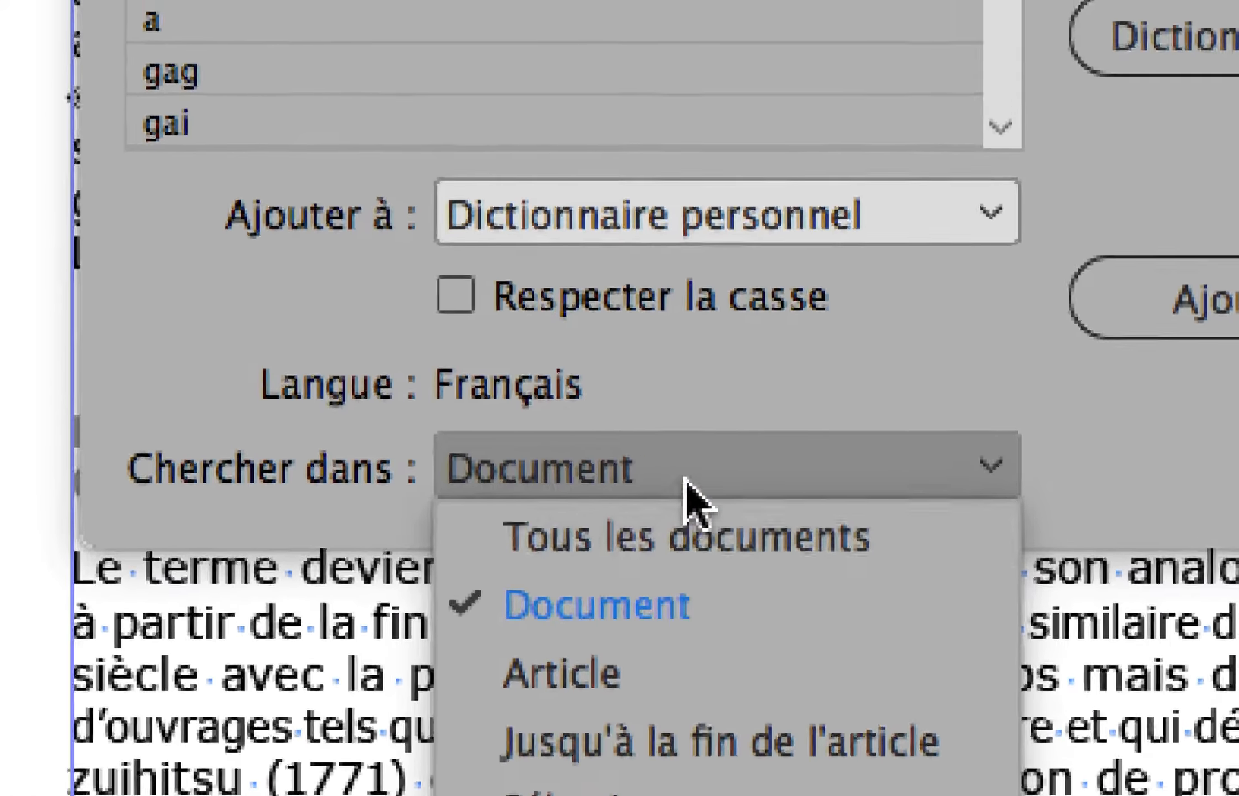
{"action": "left_click", "coordinate": [755, 489]}
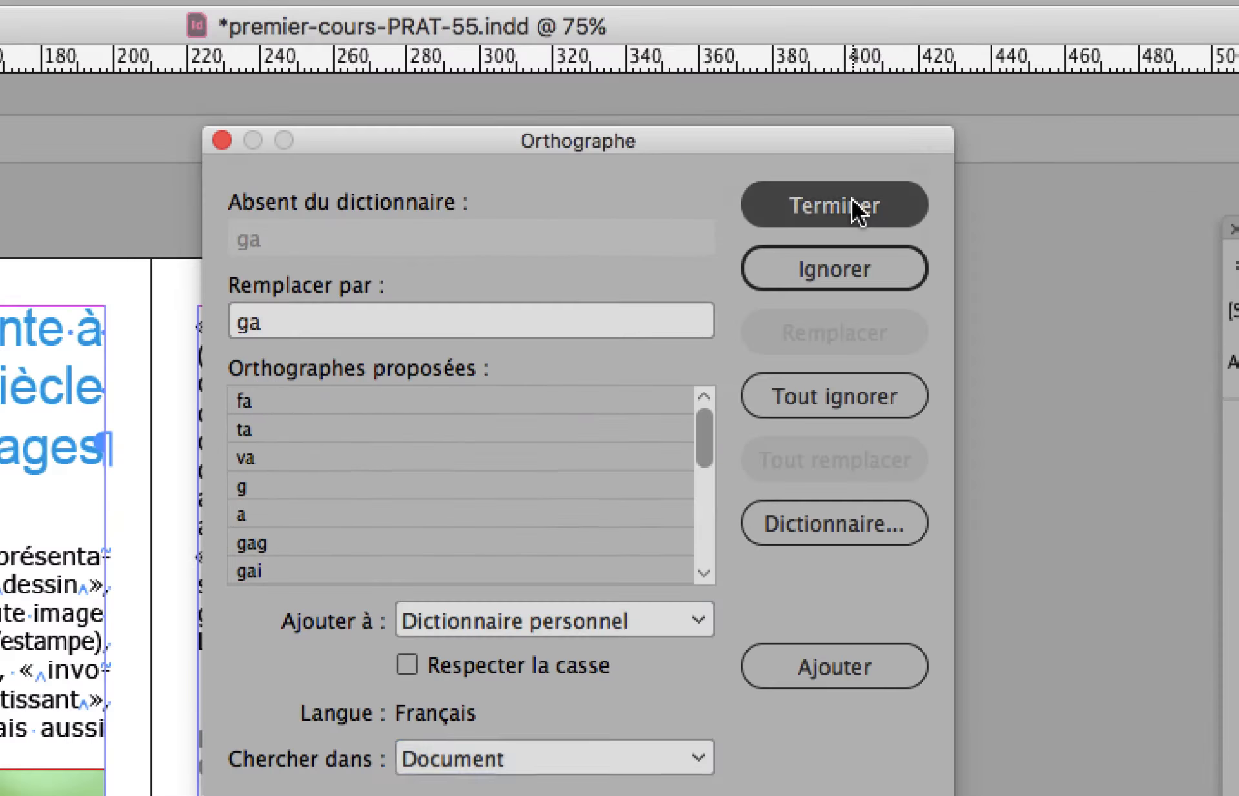
{"action": "left_click", "coordinate": [844, 203]}
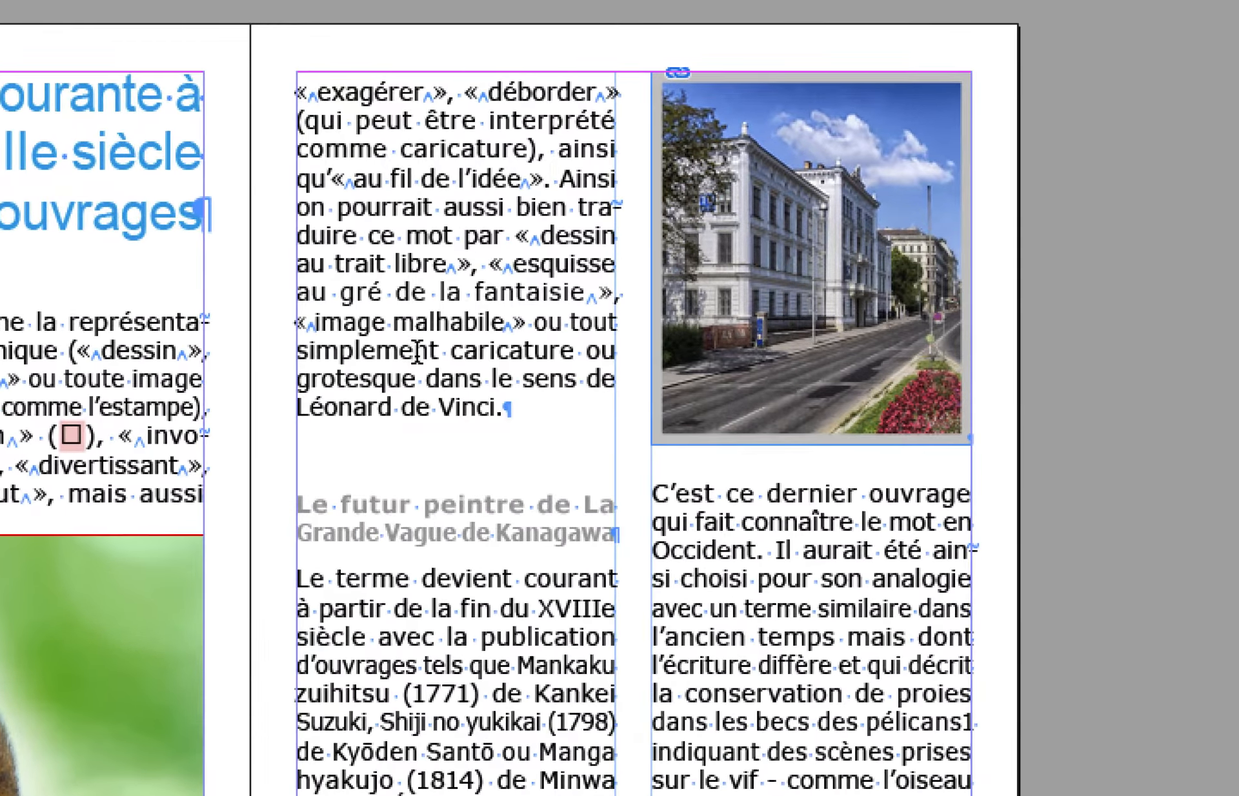
{"action": "left_click", "coordinate": [416, 350]}
{"action": "type", "text": "—"}
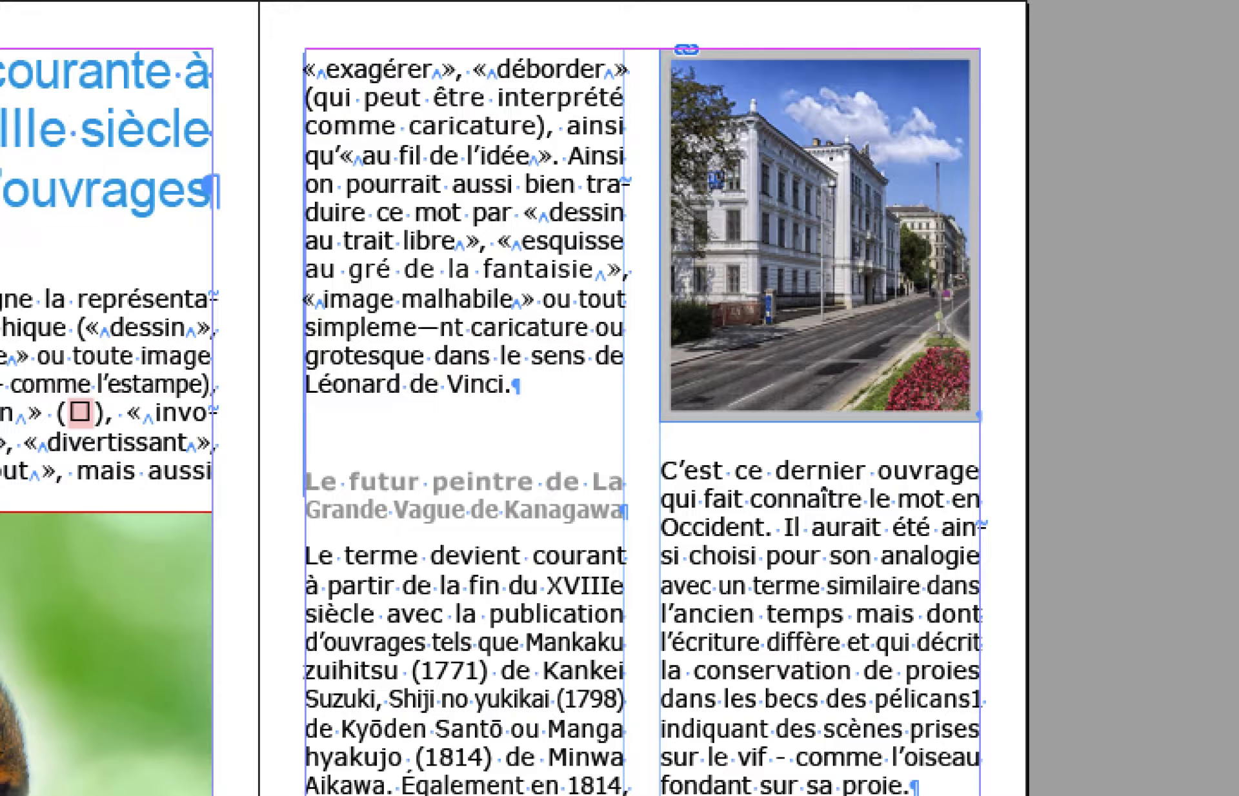
{"action": "key", "text": "ctrl+z"}
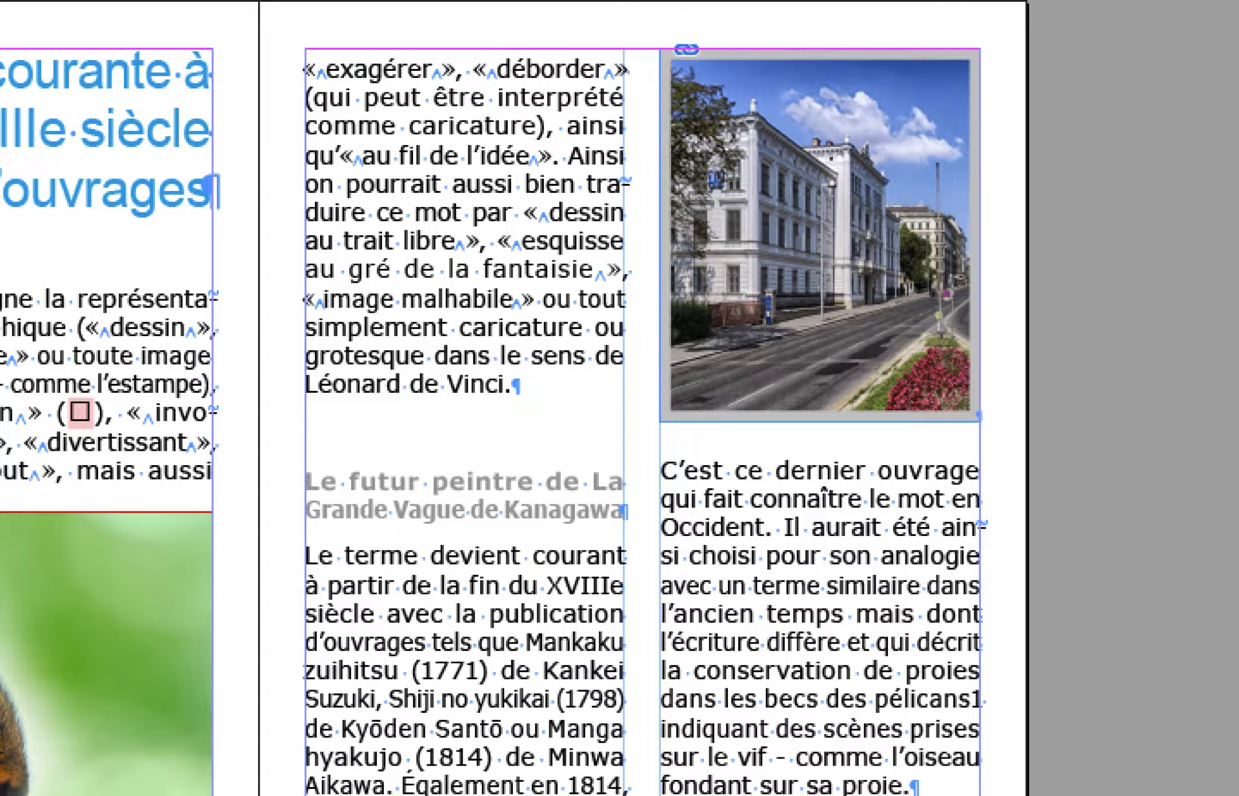
Step: Examine the text threads linking the article frames from page 40 to 47, and the separate table of contents frame on page 39
{"action": "scroll", "coordinate": [405, 373], "scroll_direction": "down", "scroll_amount": 2}
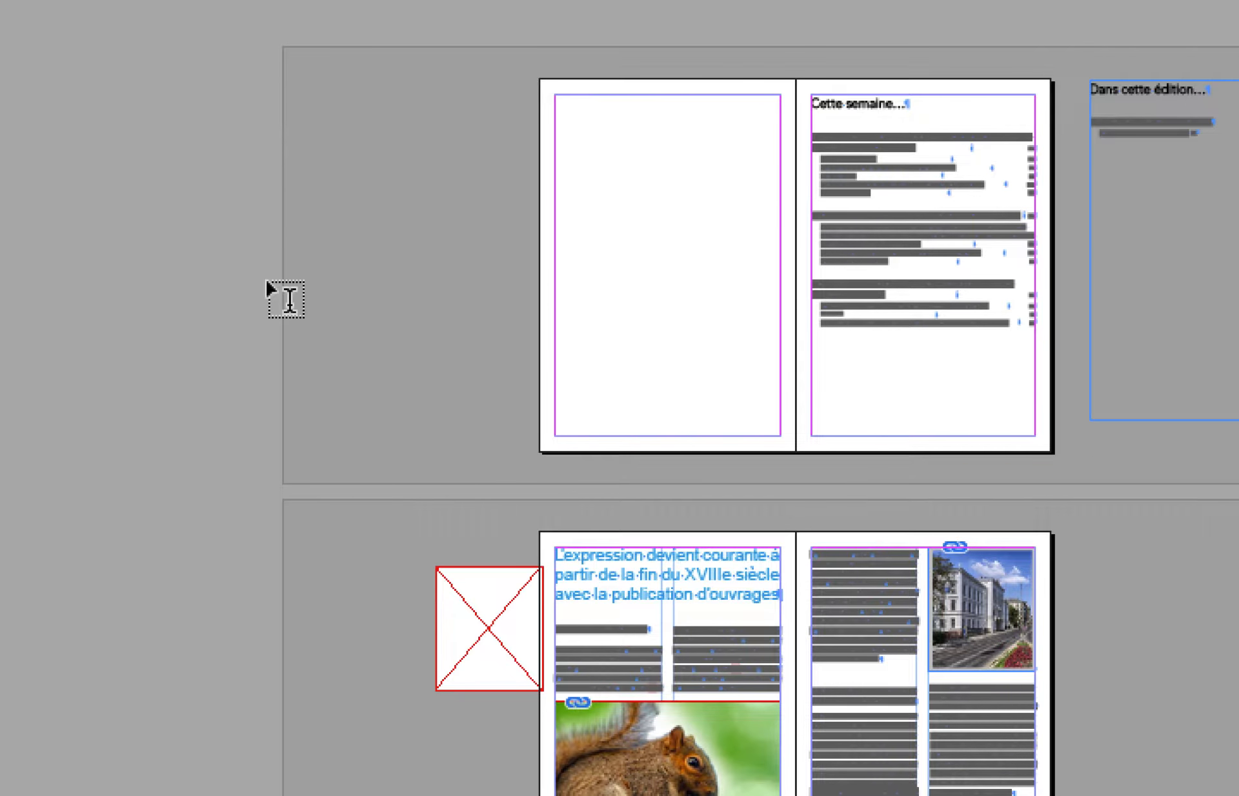
{"action": "scroll", "coordinate": [932, 632], "scroll_direction": "up", "scroll_amount": 3}
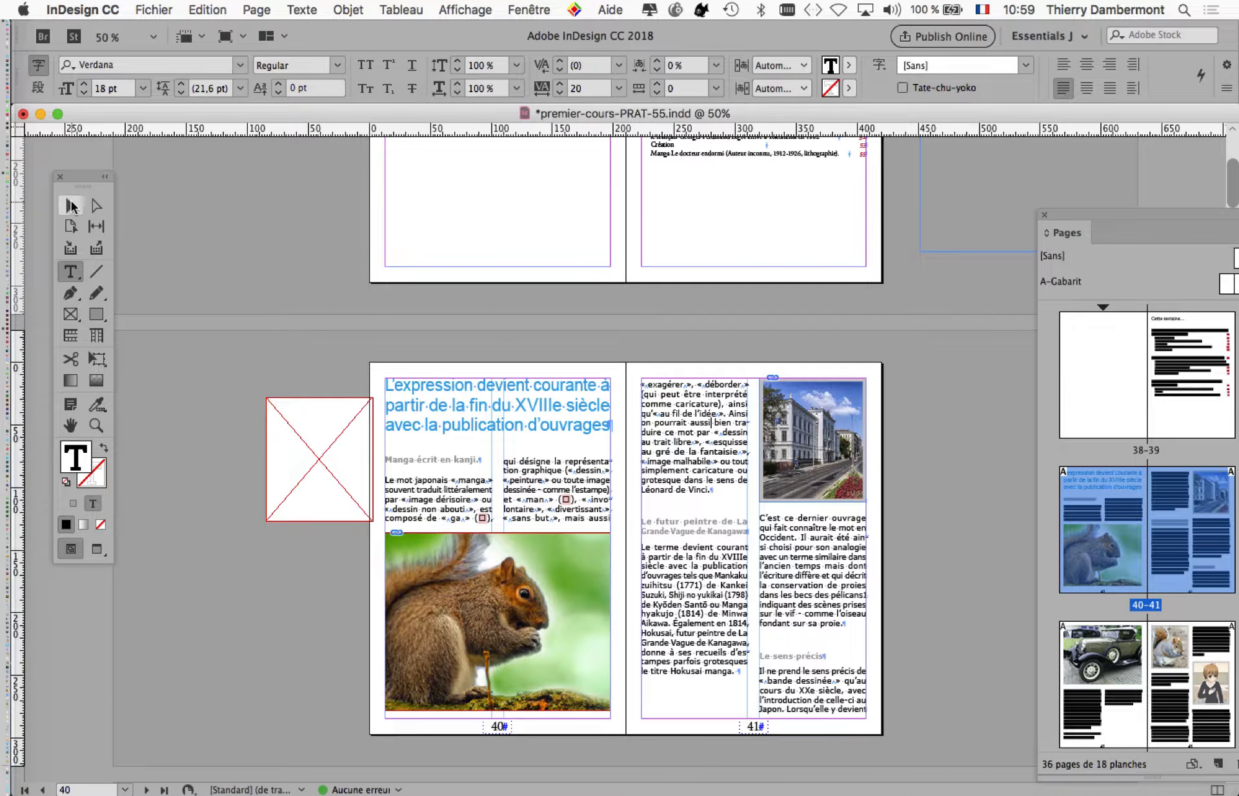
{"action": "left_click", "coordinate": [71, 205]}
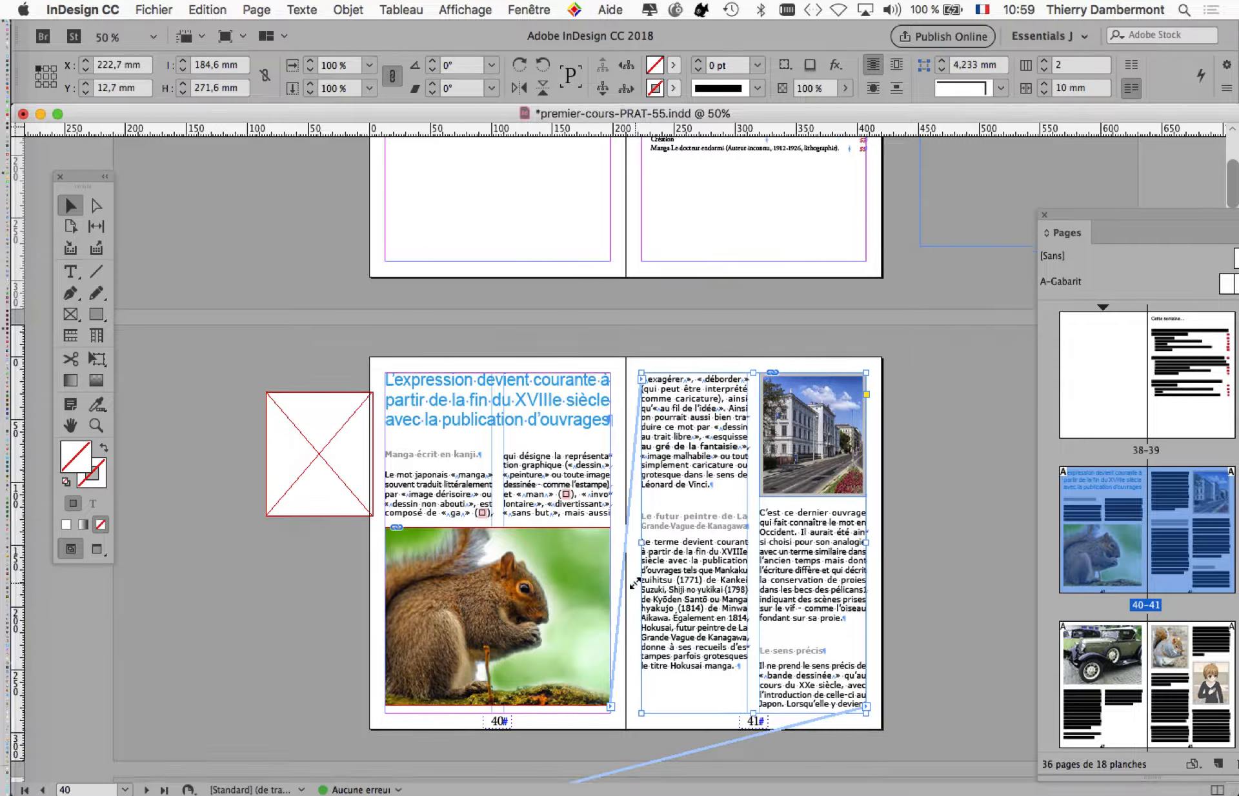
{"action": "key", "text": "super+minus"}
{"action": "key", "text": "super+minus"}
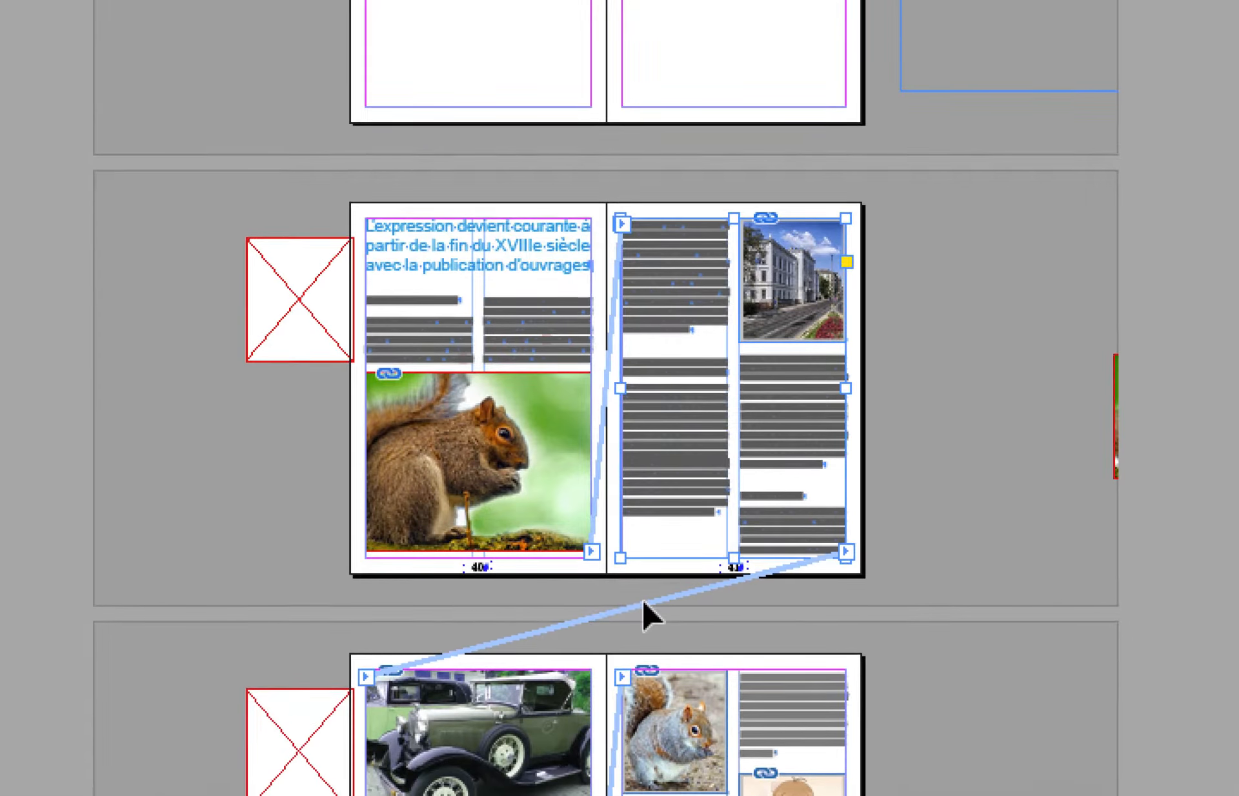
{"action": "scroll", "coordinate": [643, 605], "scroll_direction": "down", "scroll_amount": 4}
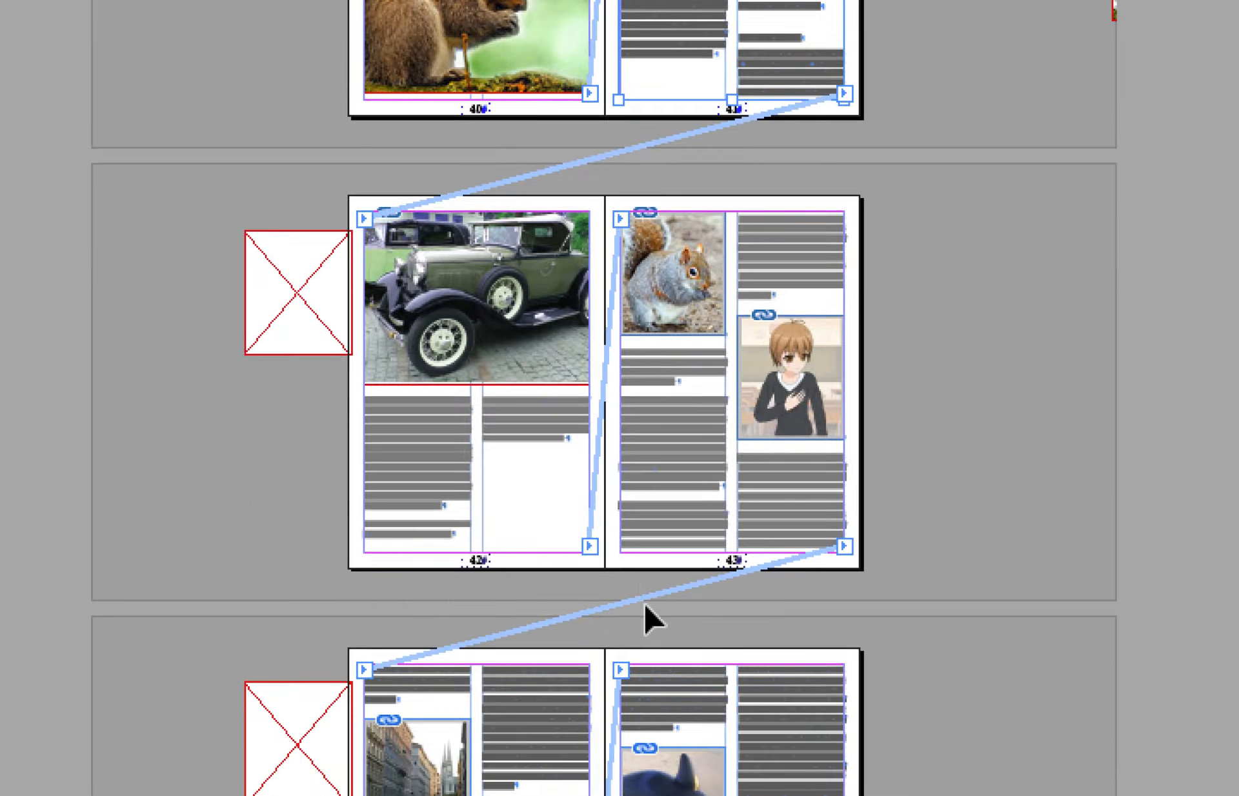
{"action": "scroll", "coordinate": [647, 613], "scroll_direction": "down", "scroll_amount": 3}
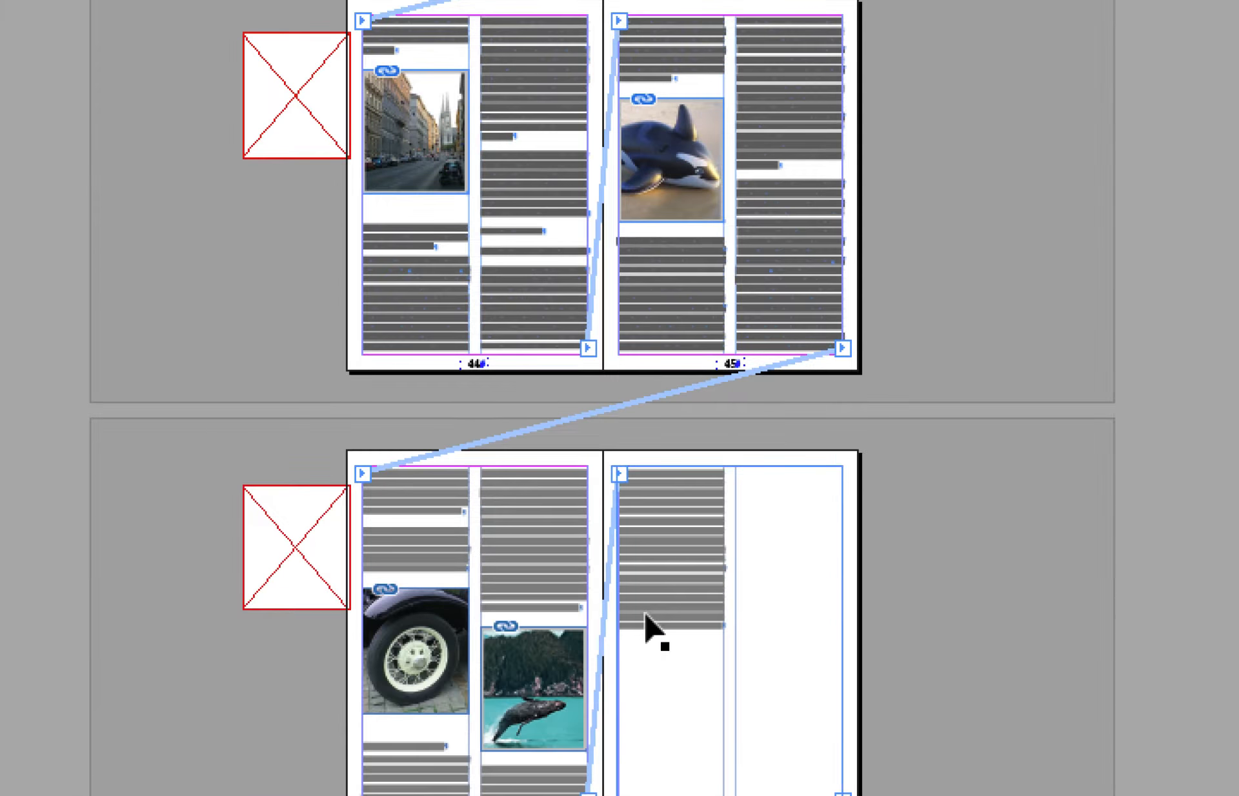
{"action": "scroll", "coordinate": [645, 613], "scroll_direction": "up", "scroll_amount": 10}
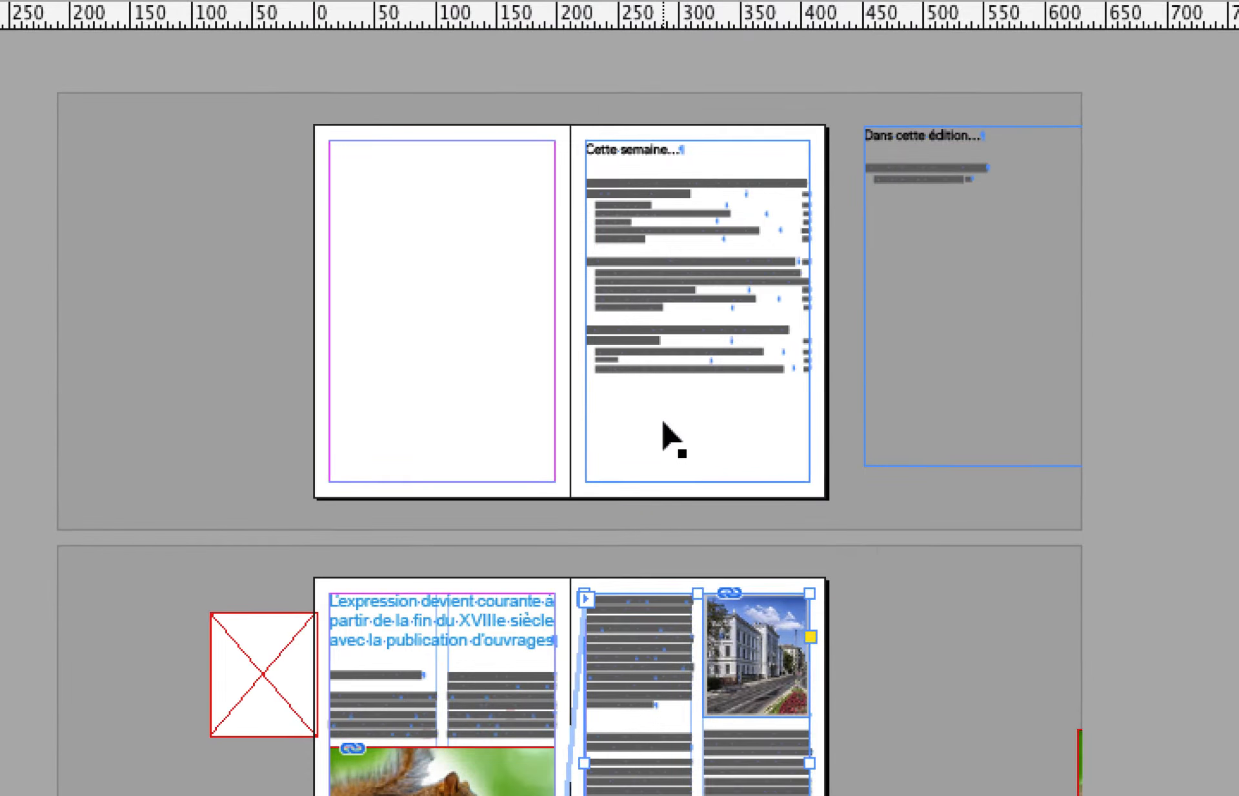
{"action": "left_click", "coordinate": [664, 424]}
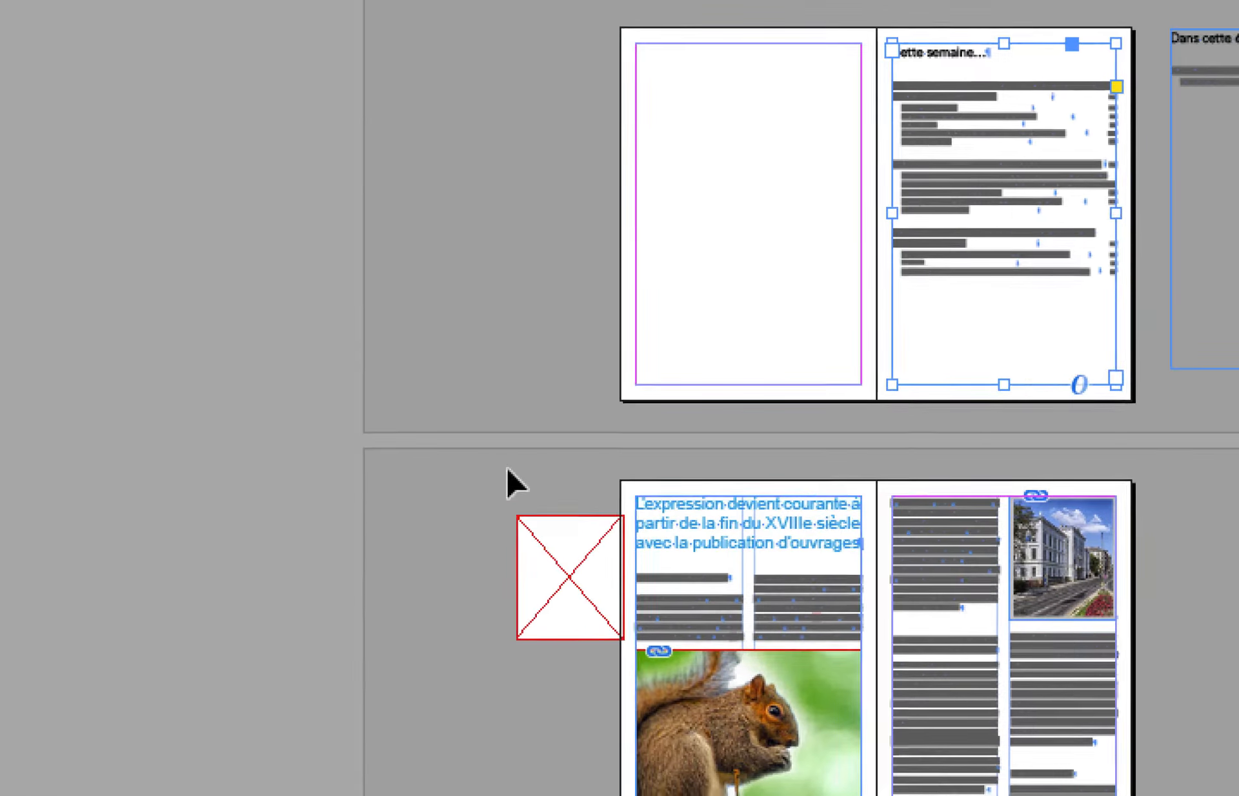
Step: Start a spelling check from the page 41 body text with its search scope set to Article, and close the check
{"action": "scroll", "coordinate": [739, 600], "scroll_direction": "up", "scroll_amount": 3}
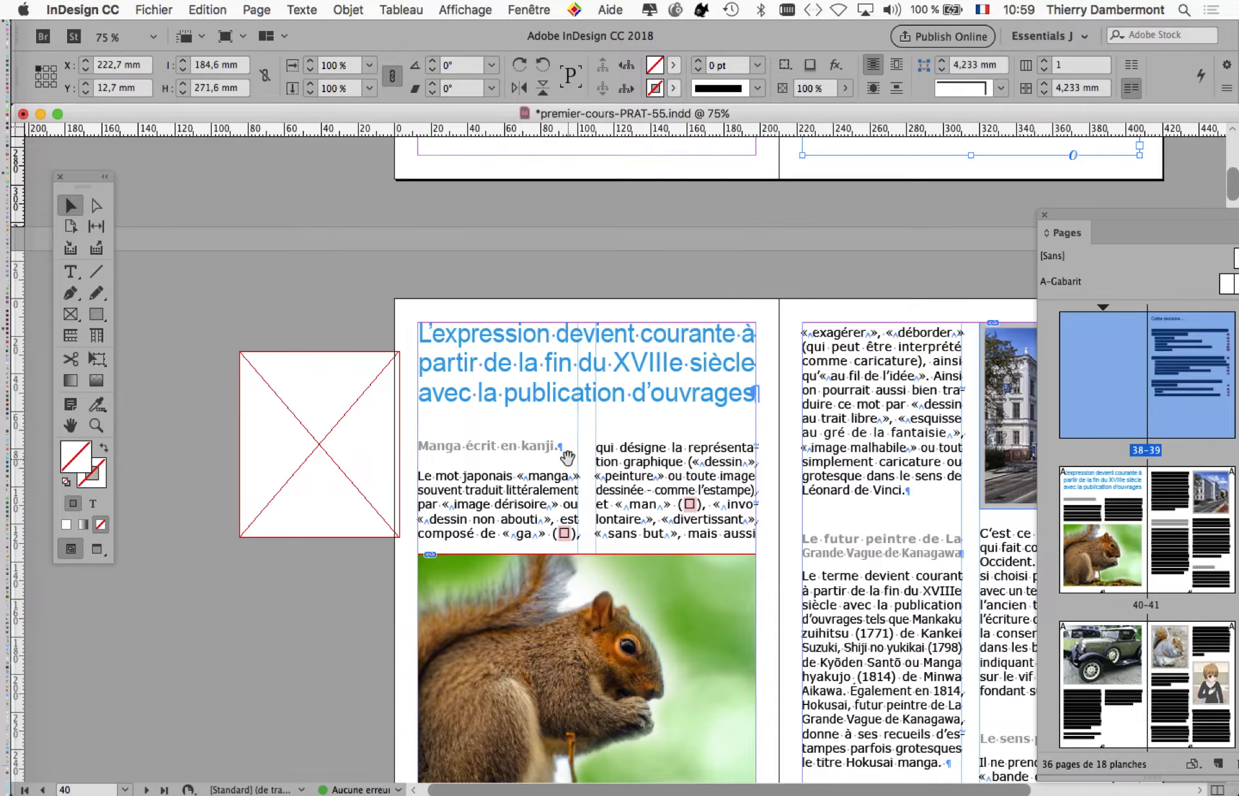
{"action": "left_click_drag", "start_coordinate": [374, 390], "coordinate": [118, 284]}
{"action": "left_click", "coordinate": [70, 271]}
{"action": "left_click", "coordinate": [610, 313]}
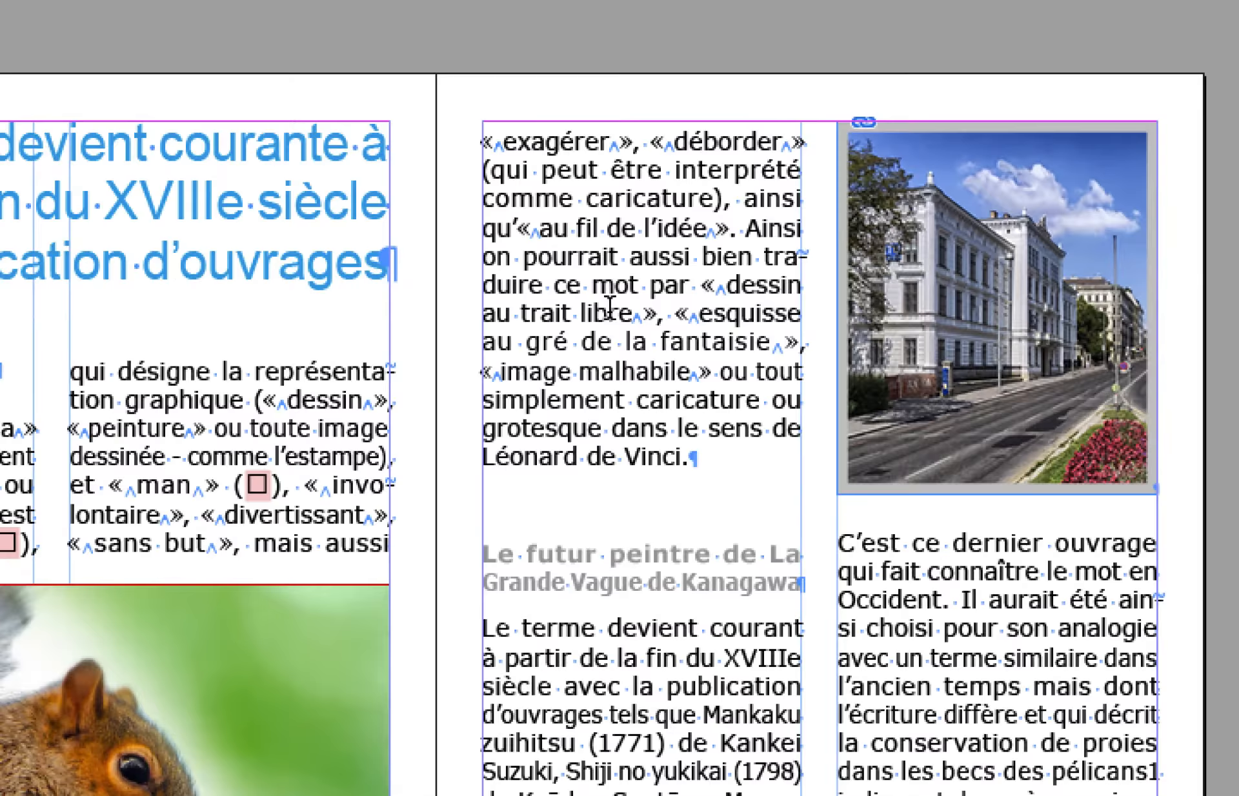
{"action": "left_click", "coordinate": [630, 257]}
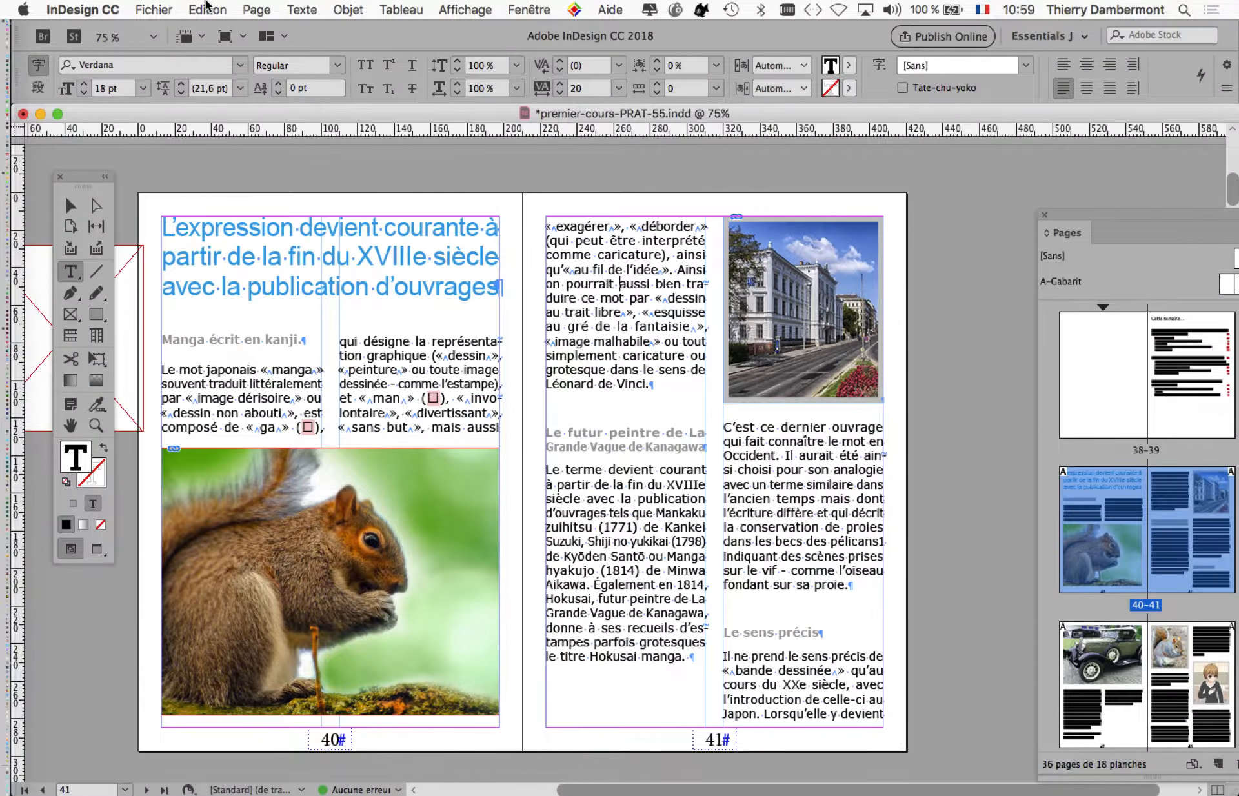
{"action": "left_click", "coordinate": [207, 9]}
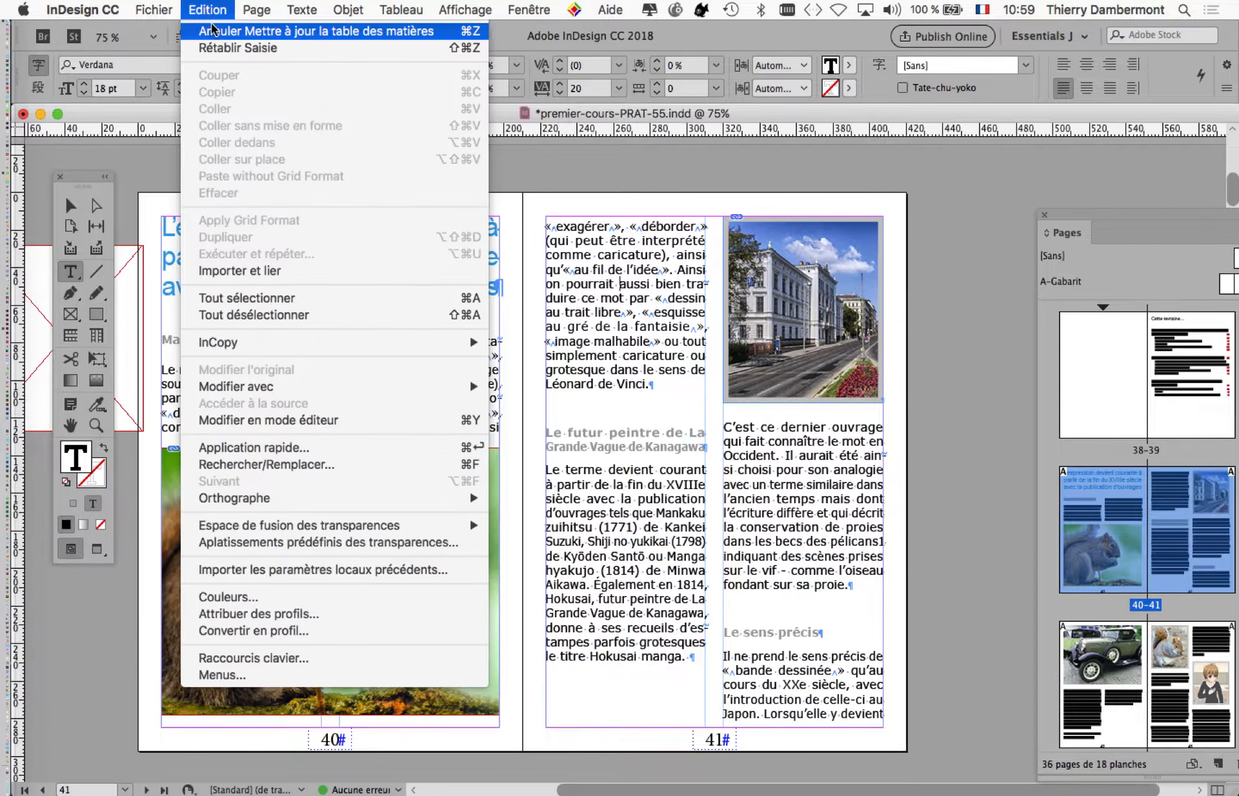
{"action": "mouse_move", "coordinate": [271, 499]}
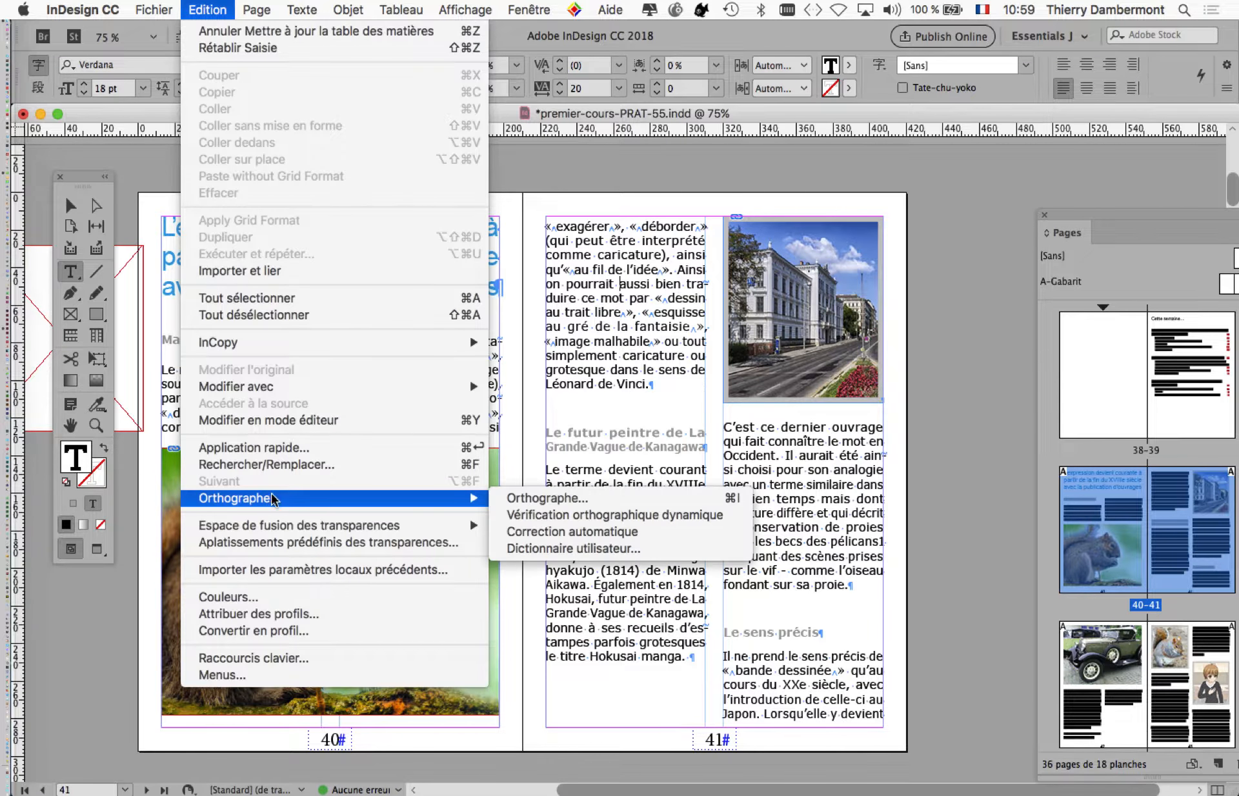
{"action": "left_click", "coordinate": [630, 503]}
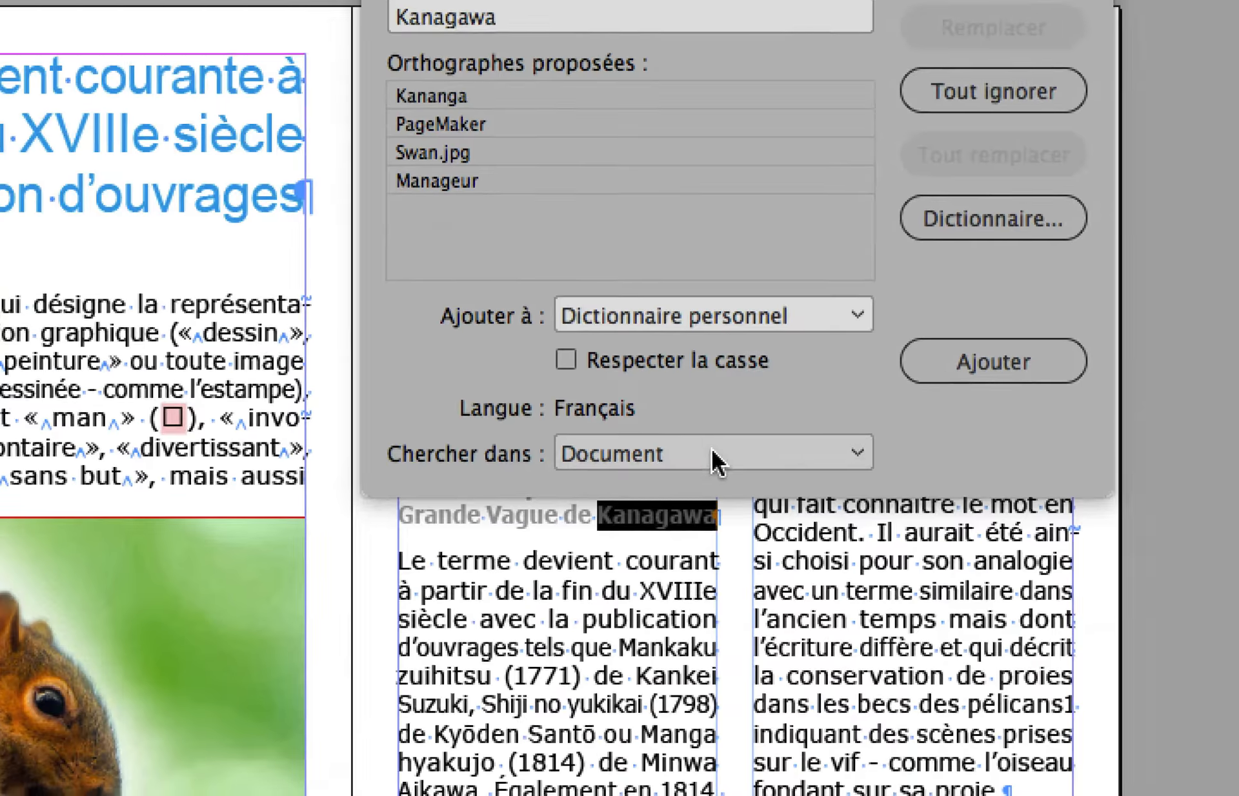
{"action": "left_click", "coordinate": [711, 452]}
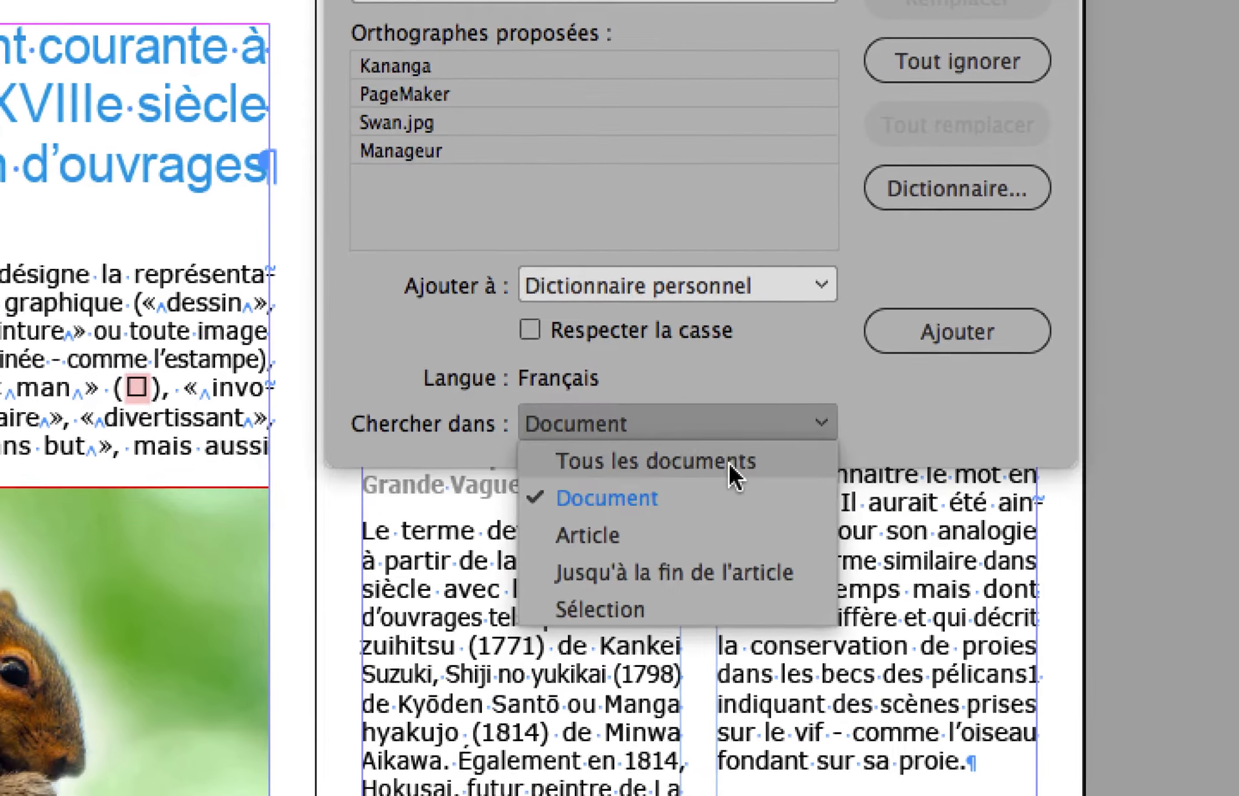
{"action": "left_click", "coordinate": [619, 558]}
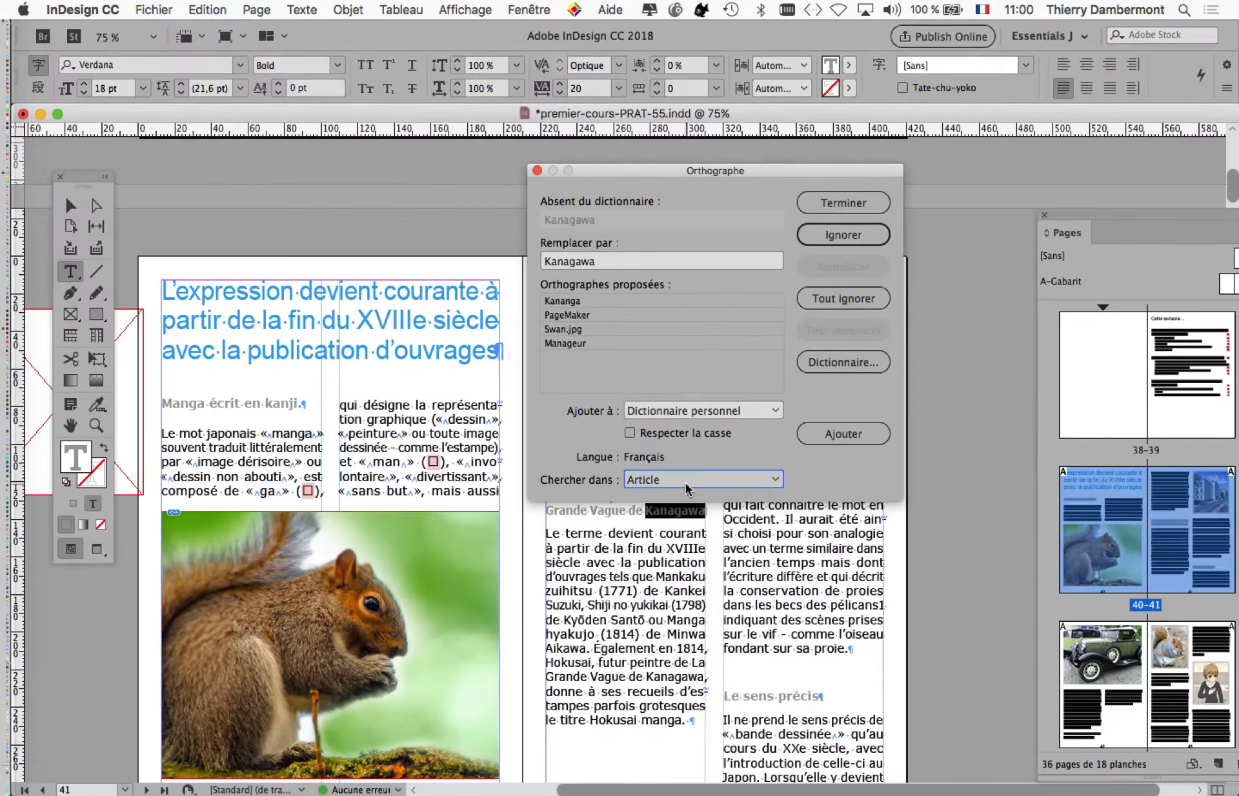
{"action": "left_click", "coordinate": [864, 212]}
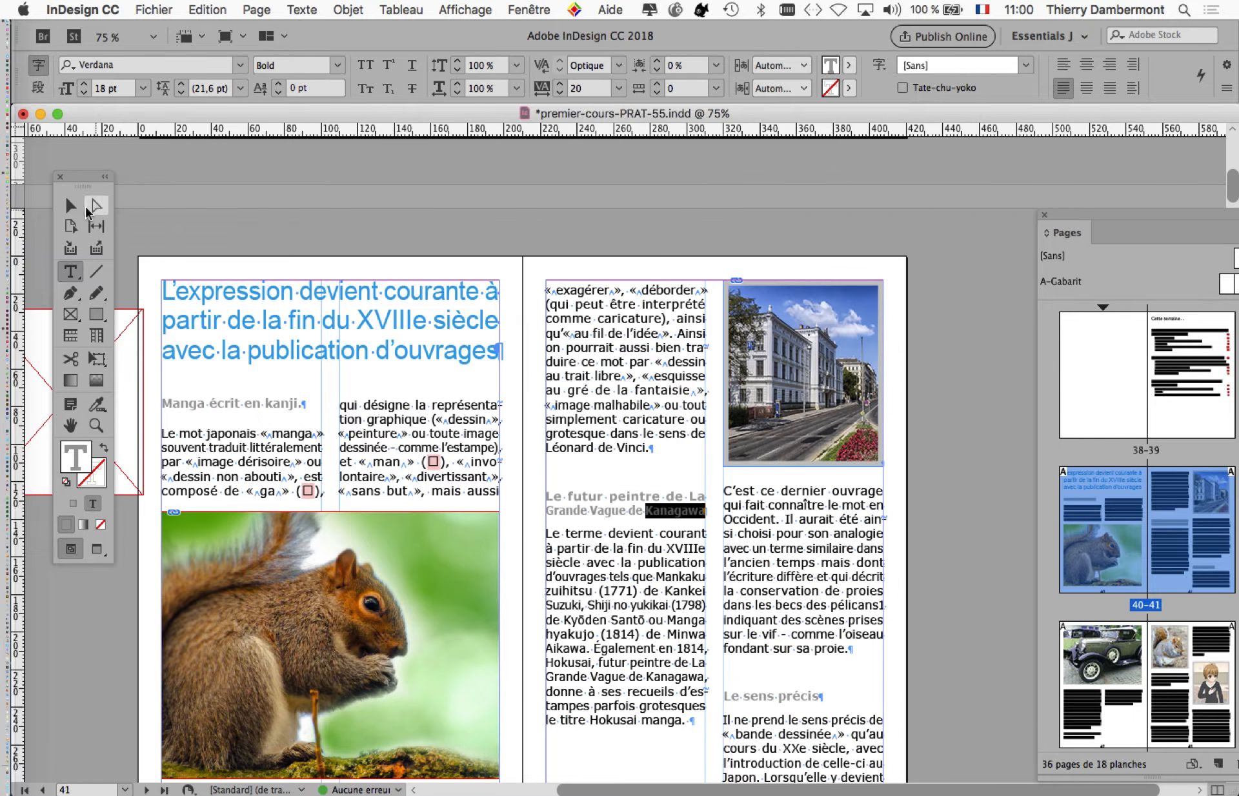
{"action": "left_click", "coordinate": [71, 206]}
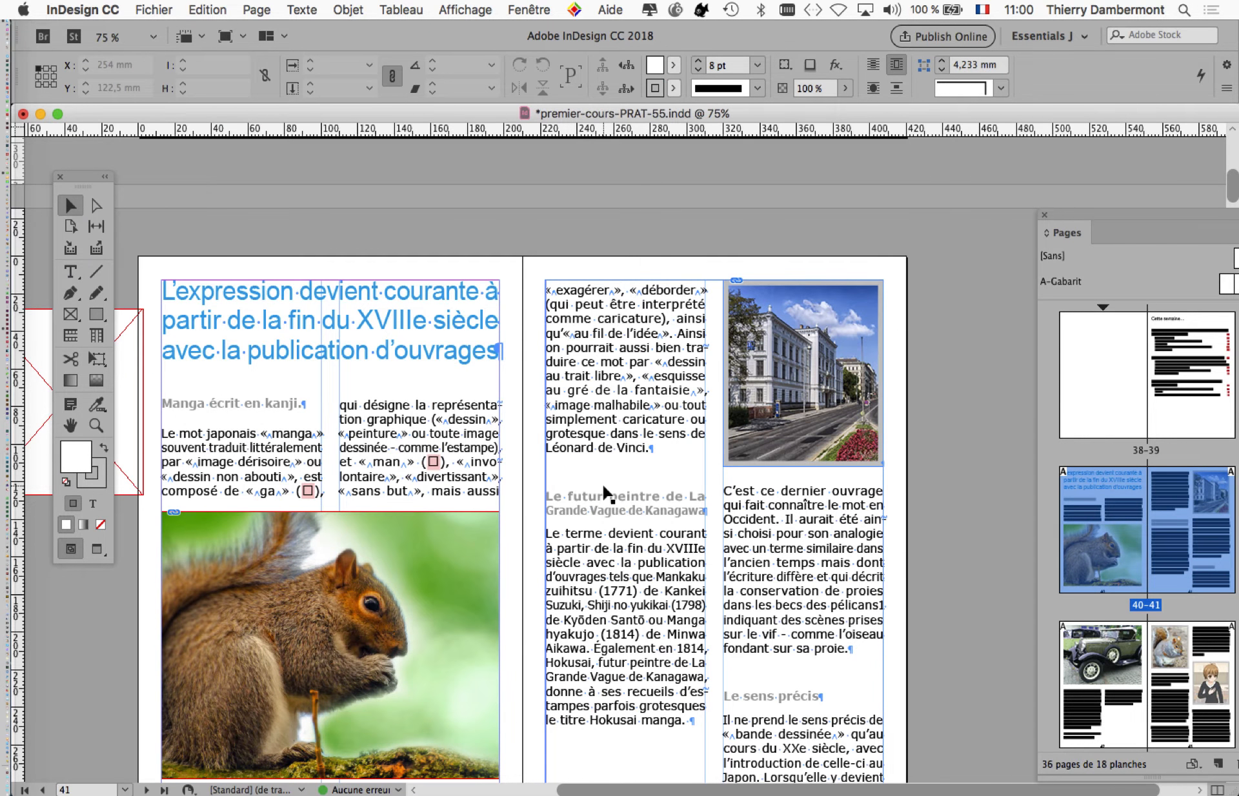